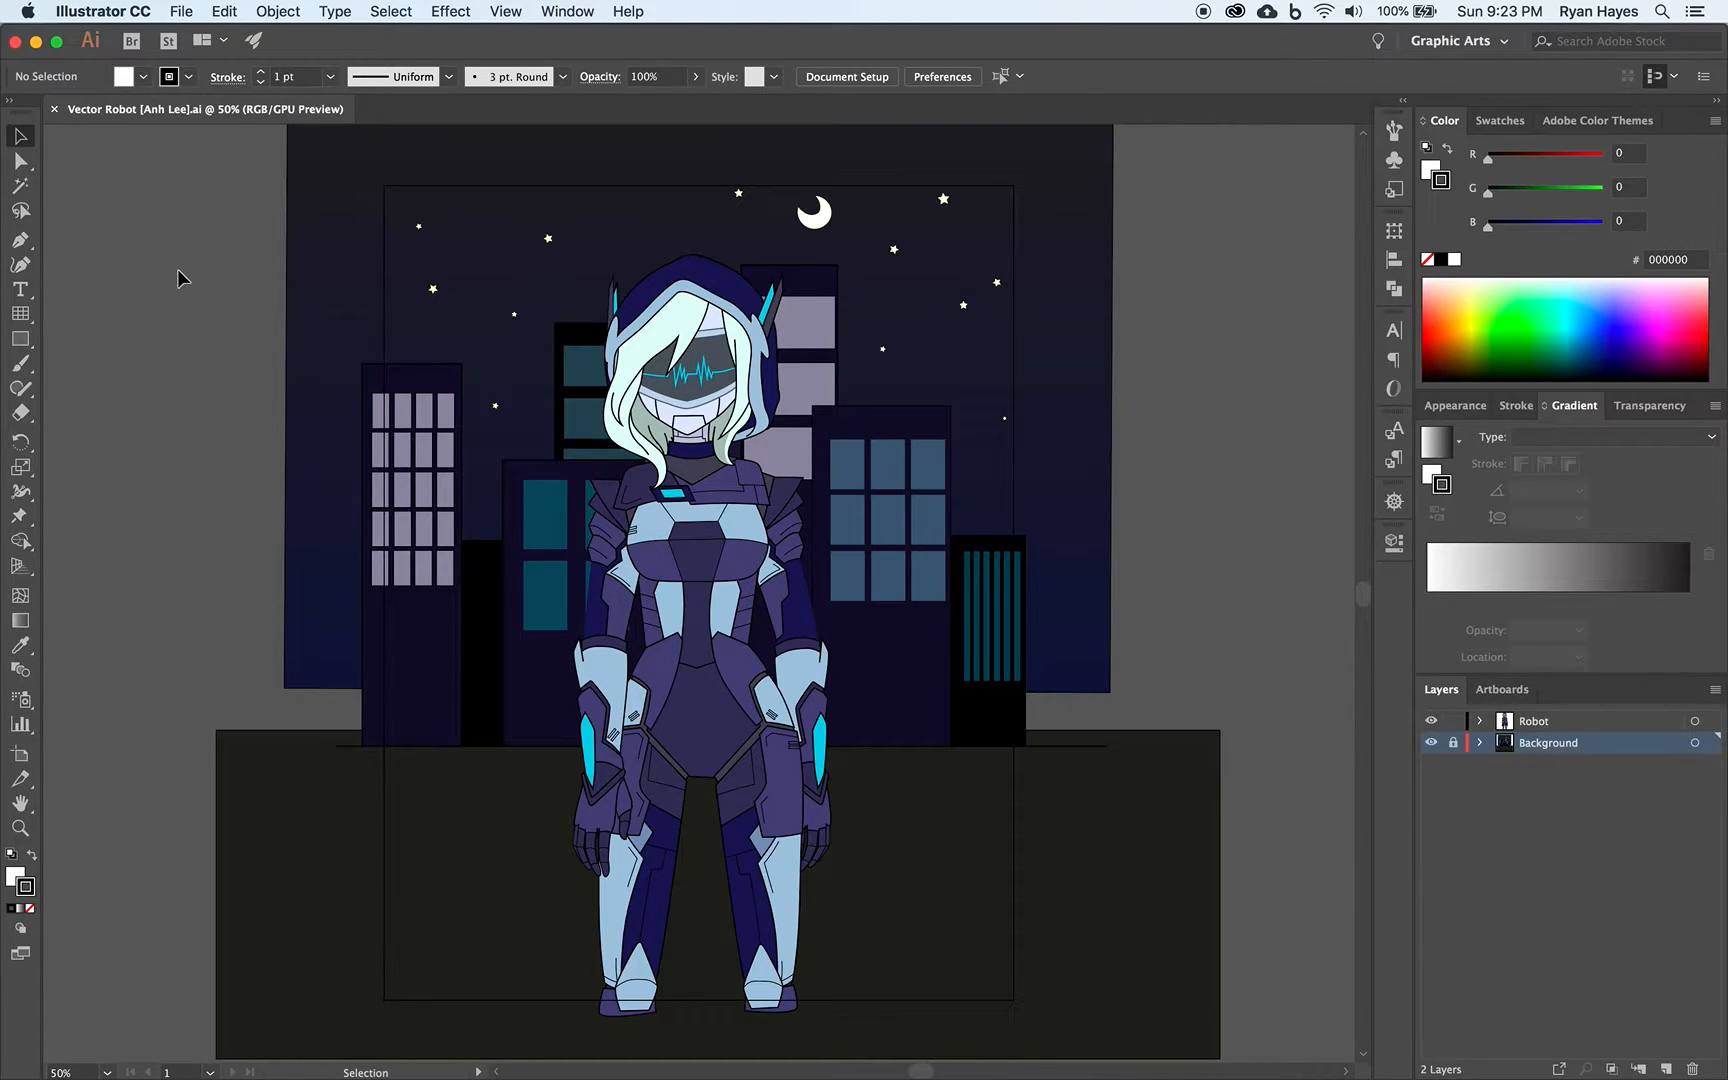
Step: Lock the Robot layer and hide it so only the city background artwork shows
click(1450, 741)
click(1539, 727)
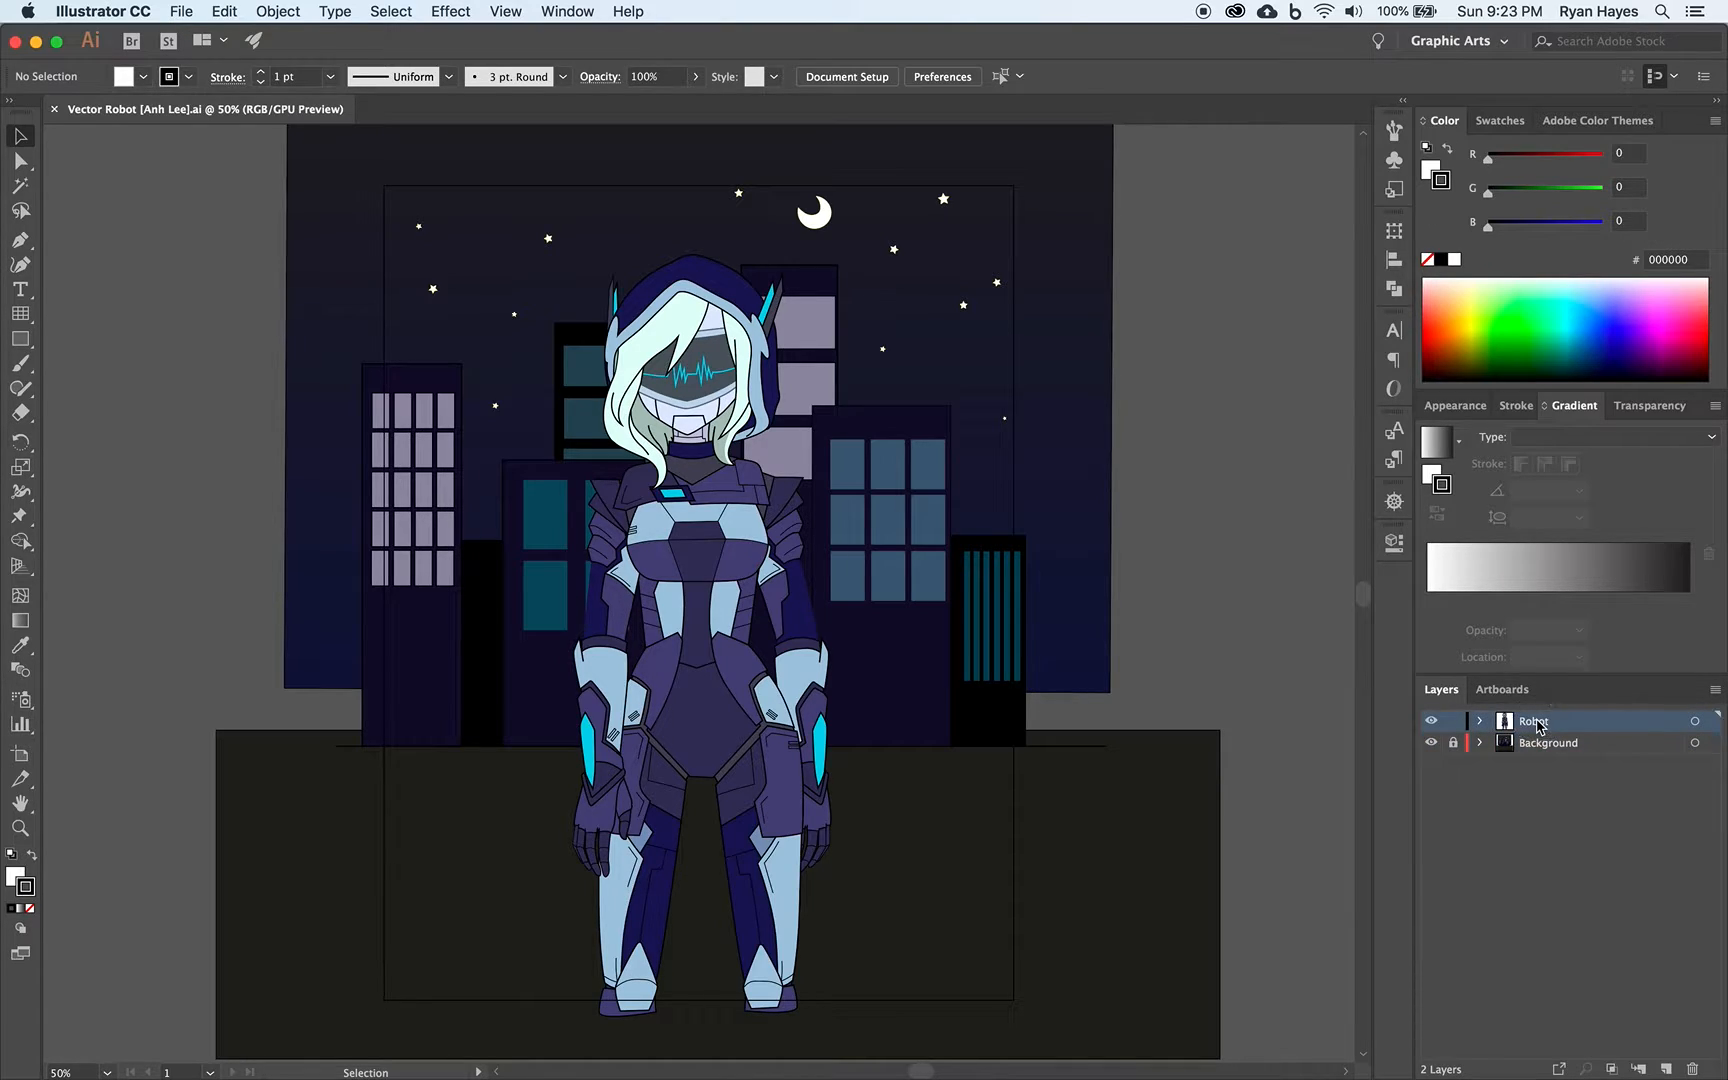
click(1480, 721)
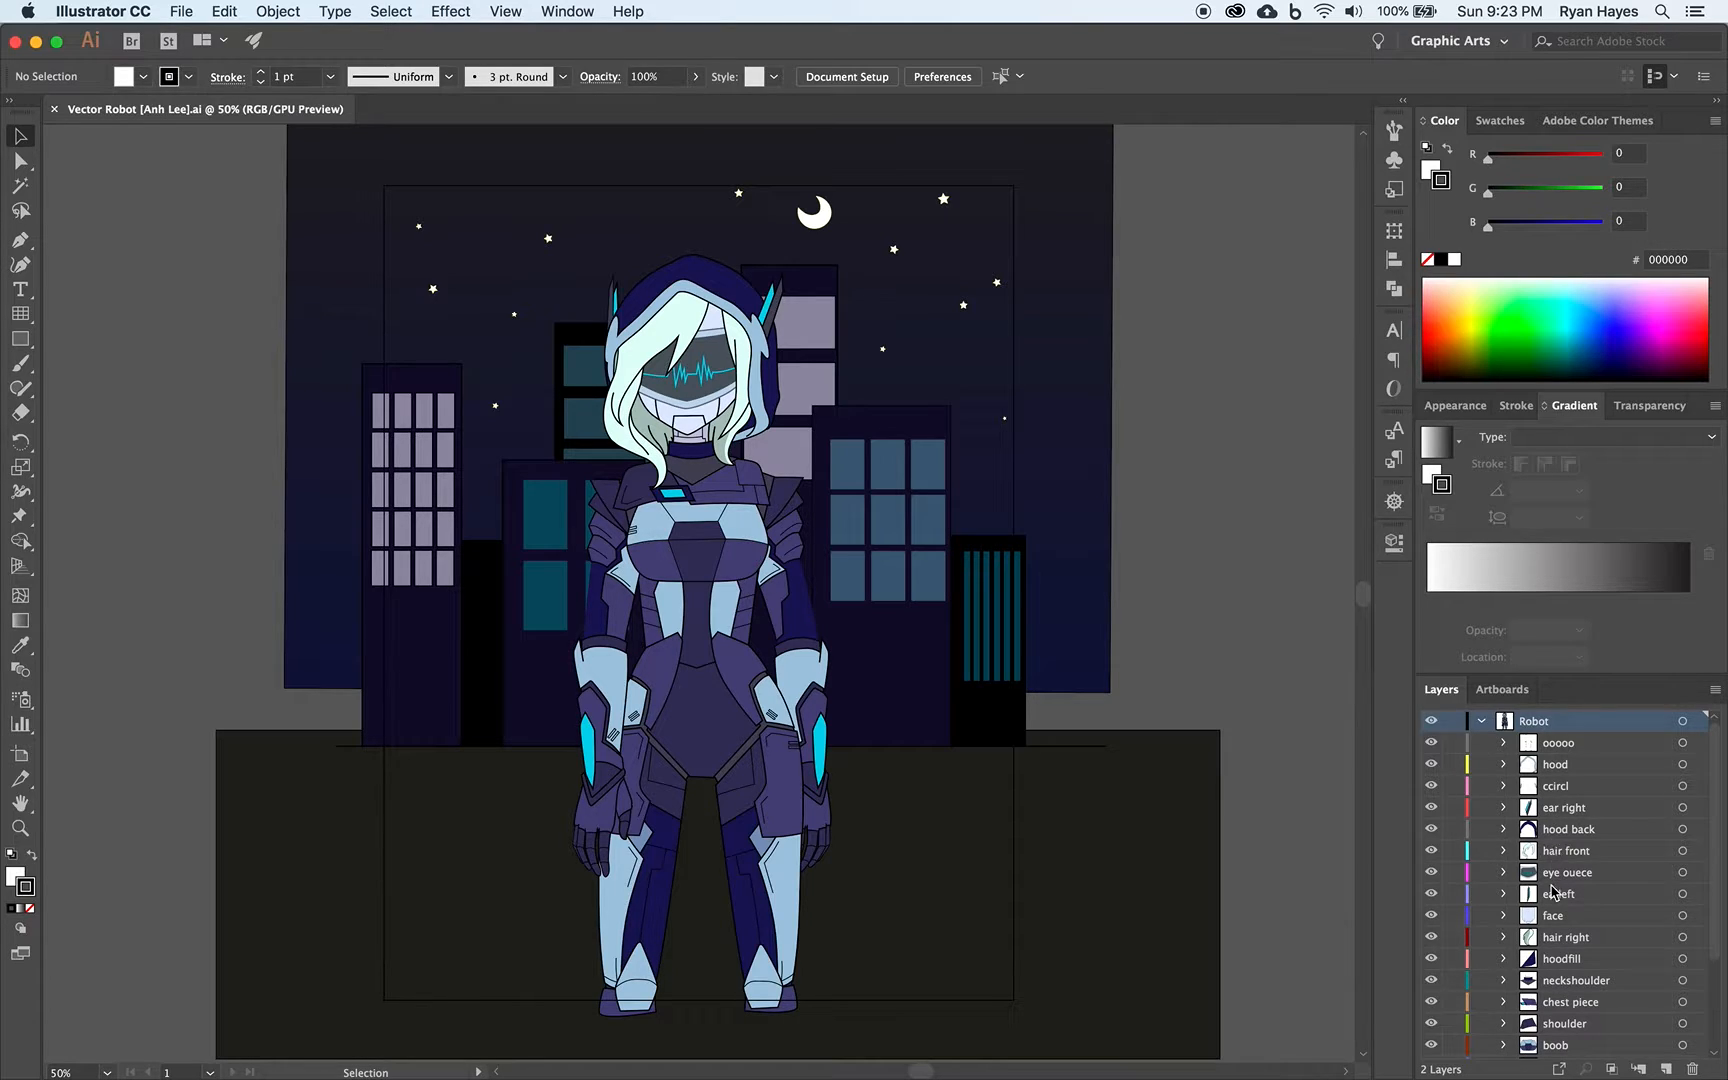
click(1481, 721)
click(1454, 721)
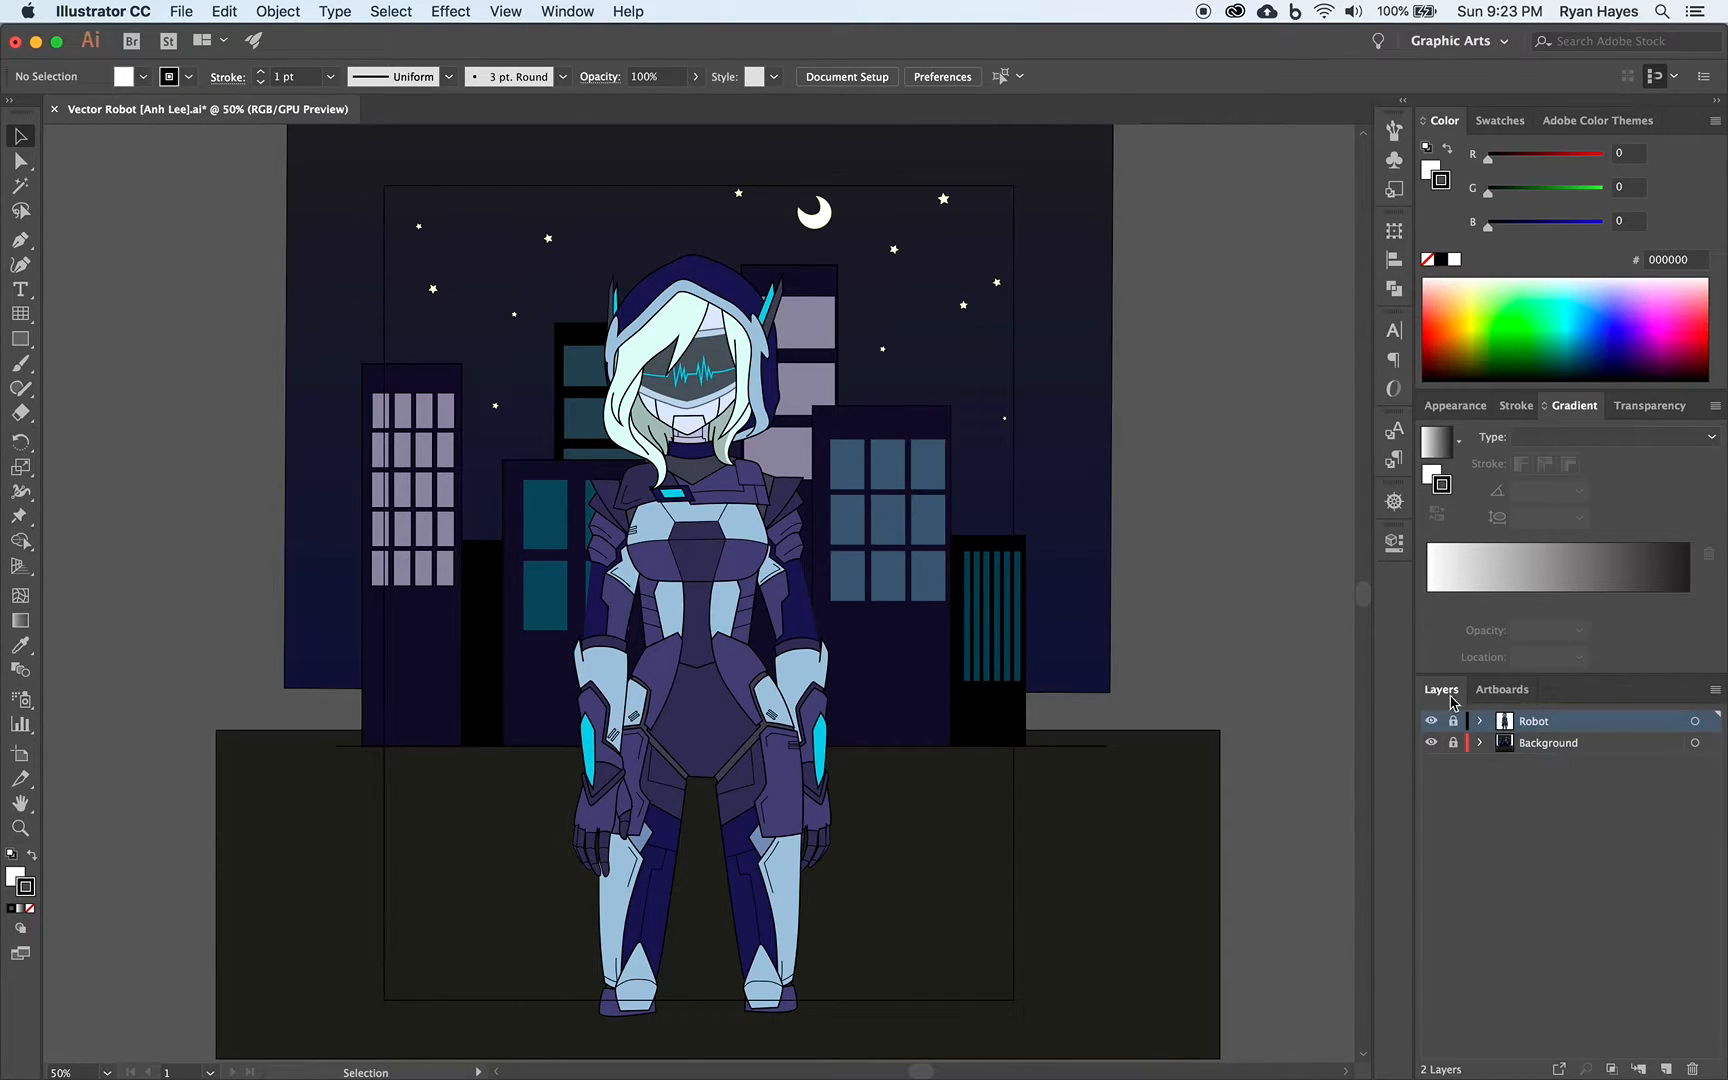
click(1431, 721)
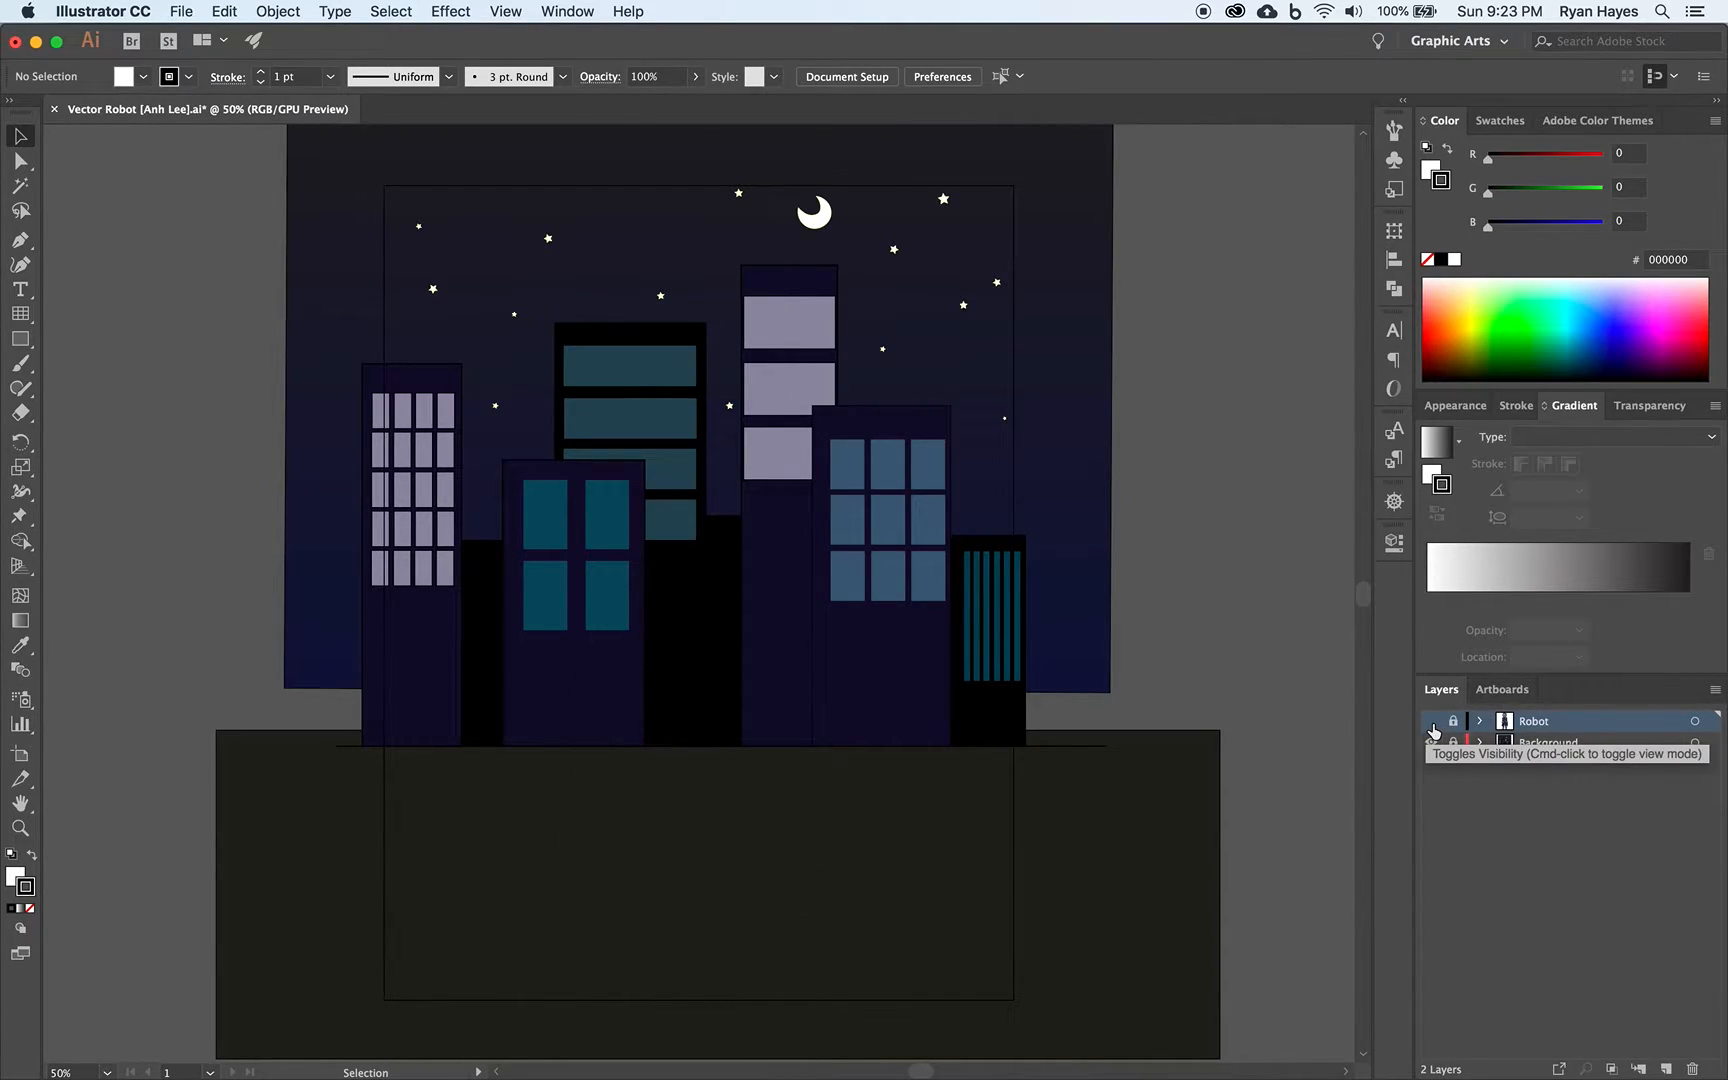
click(1432, 726)
click(1432, 726)
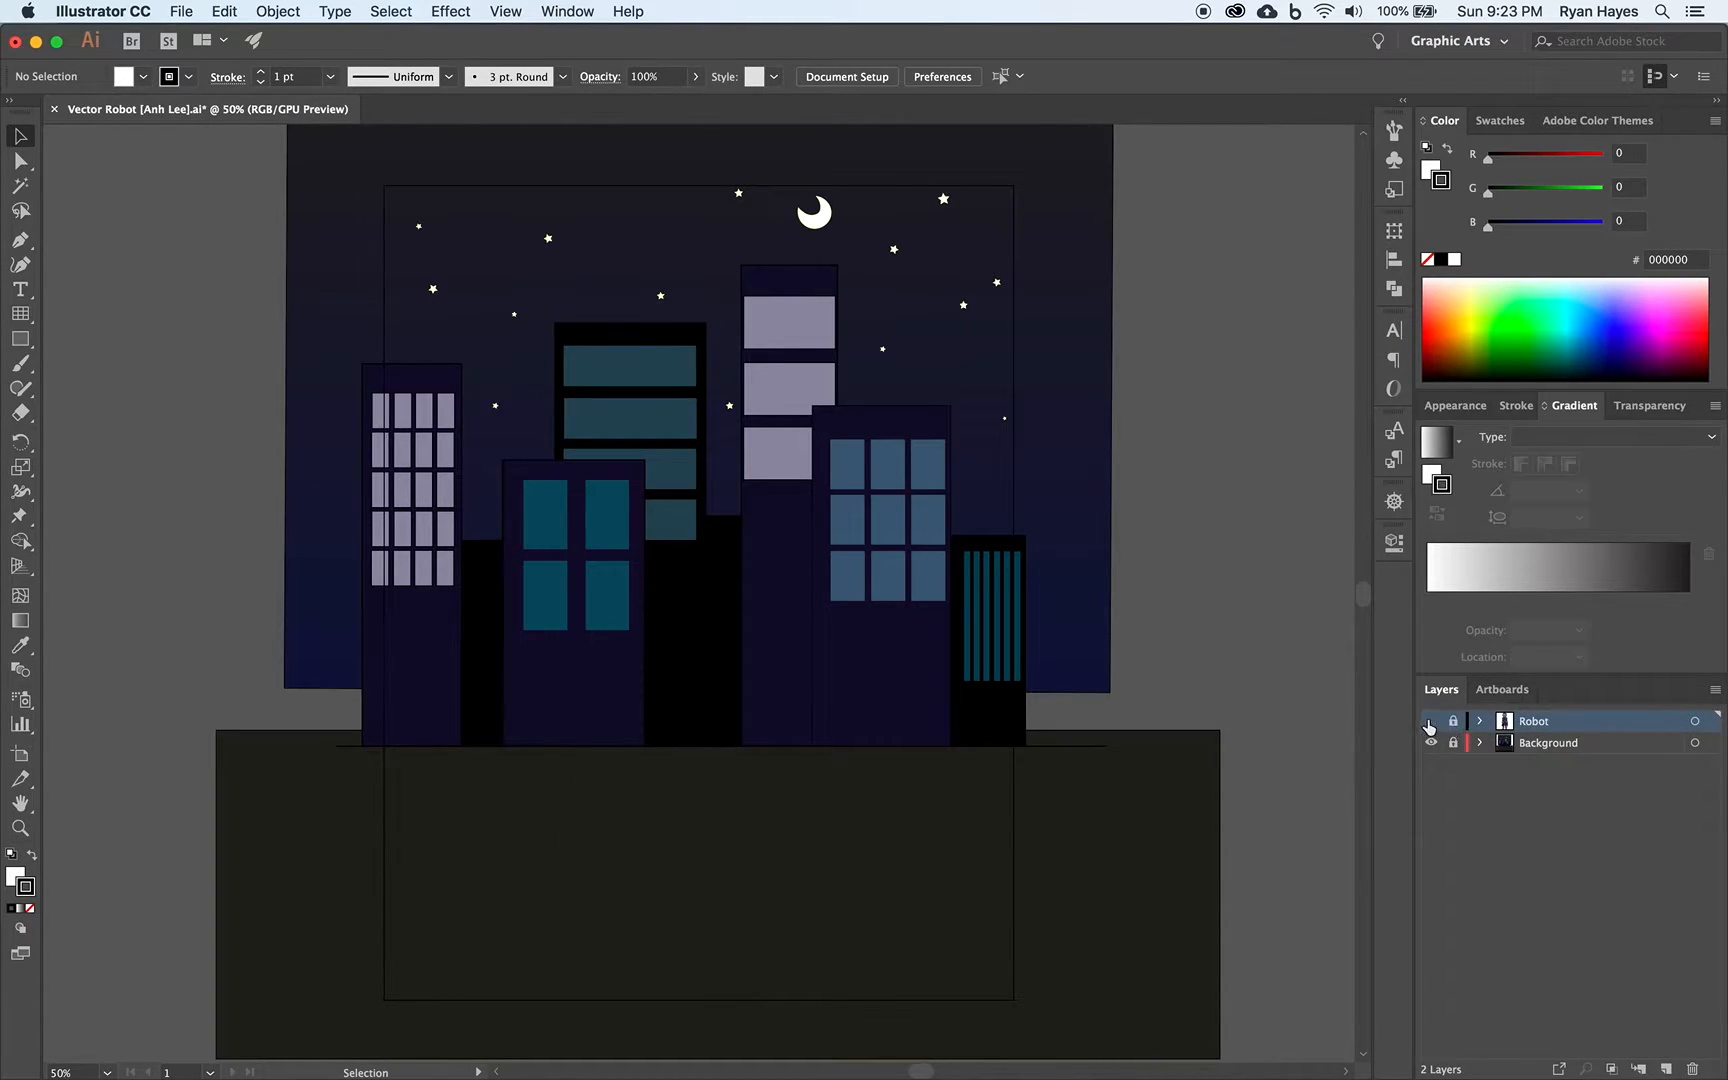
click(1562, 748)
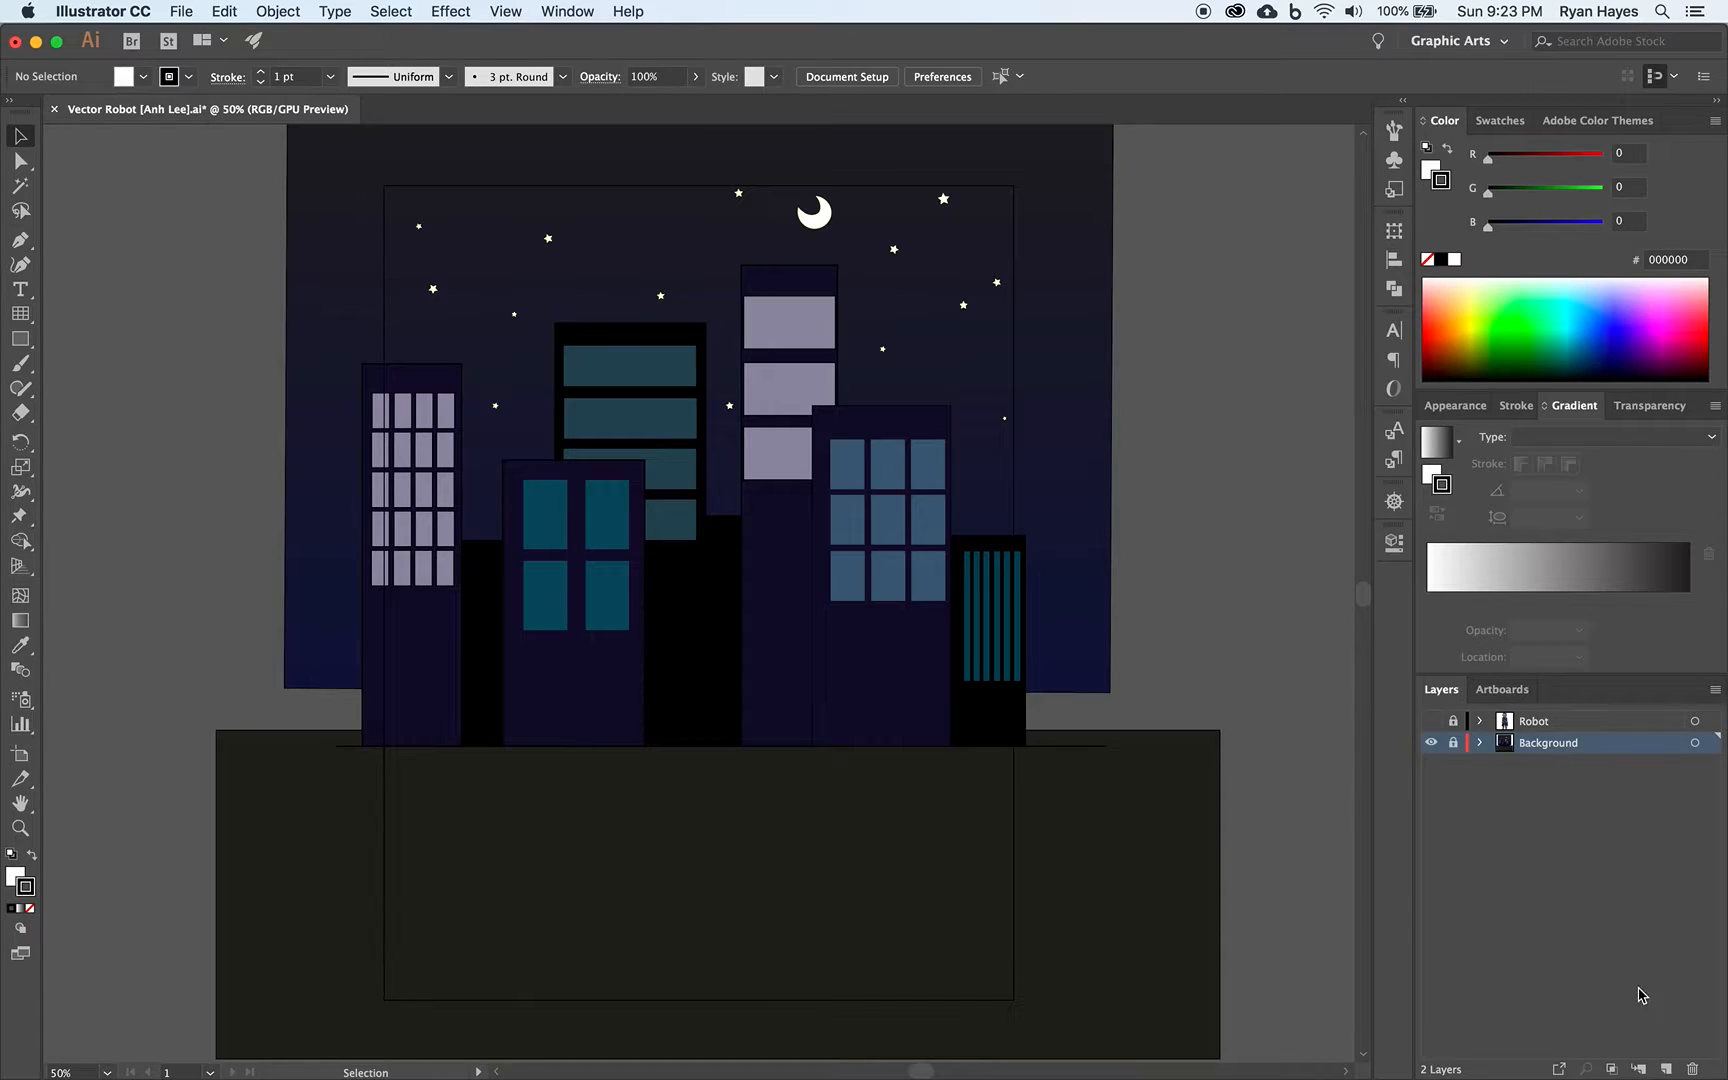
click(1667, 1070)
double_click(1545, 745)
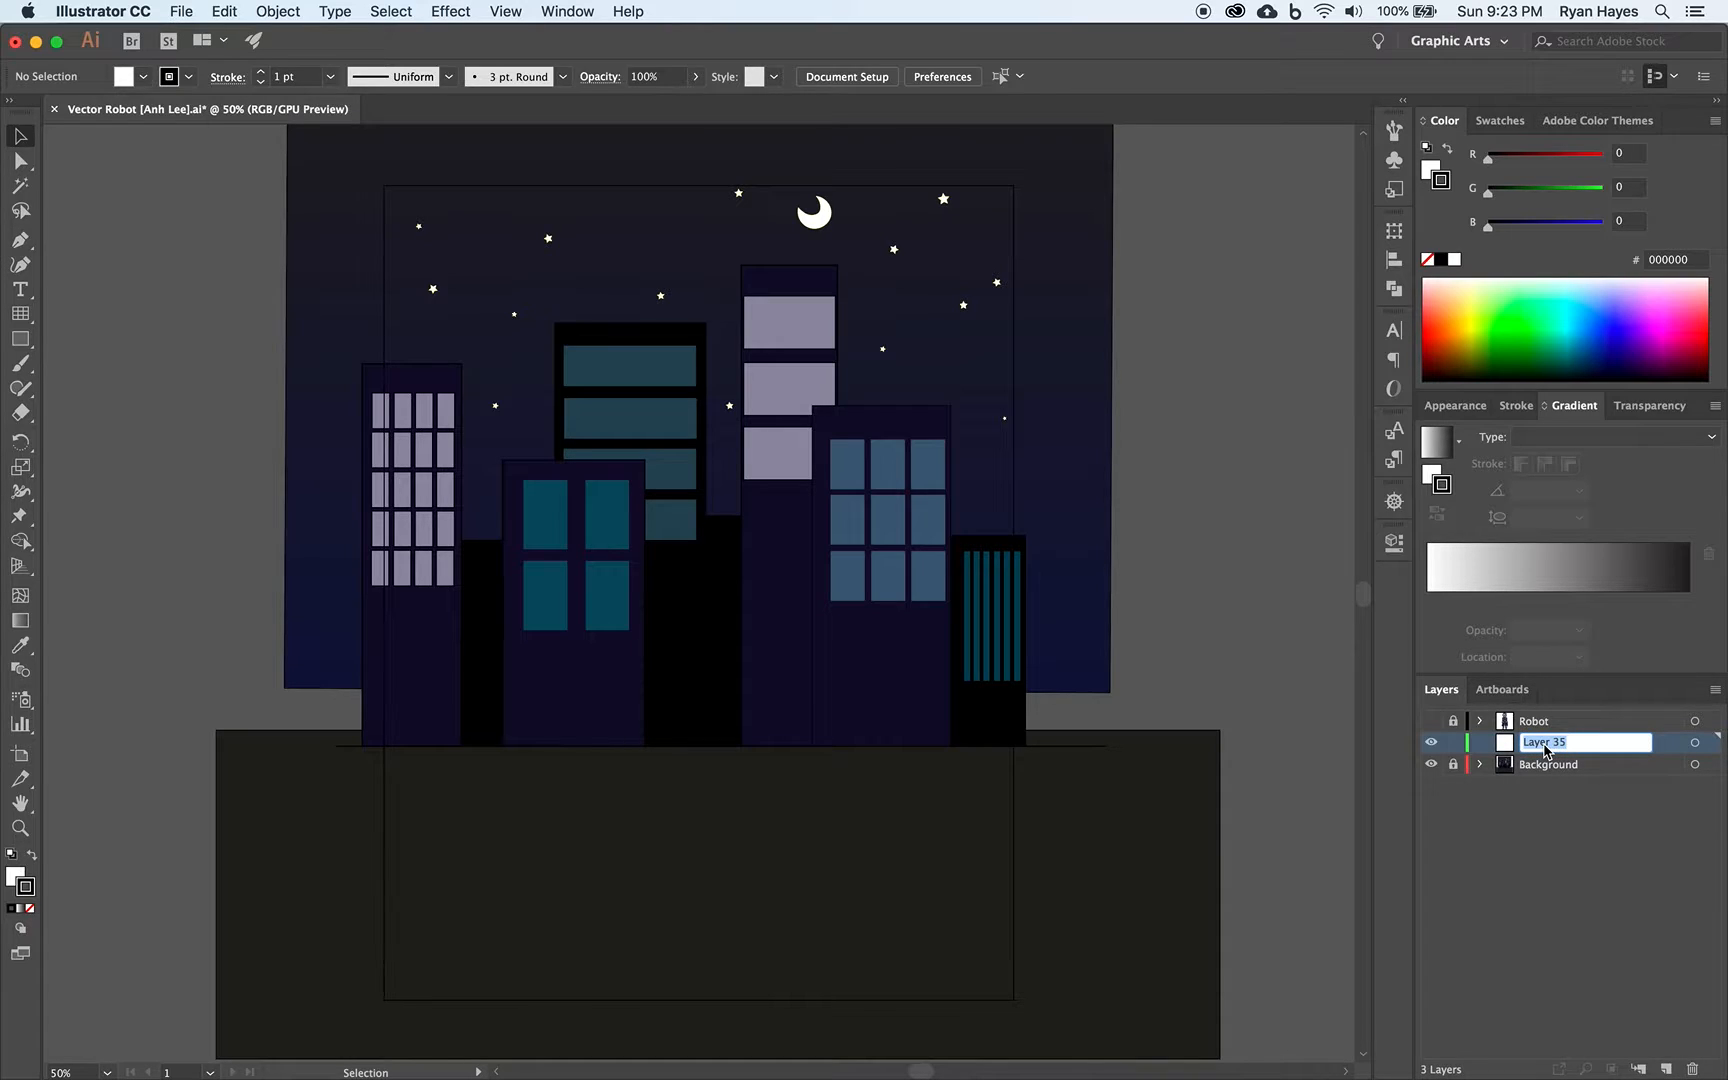
text(Background)
key(Return)
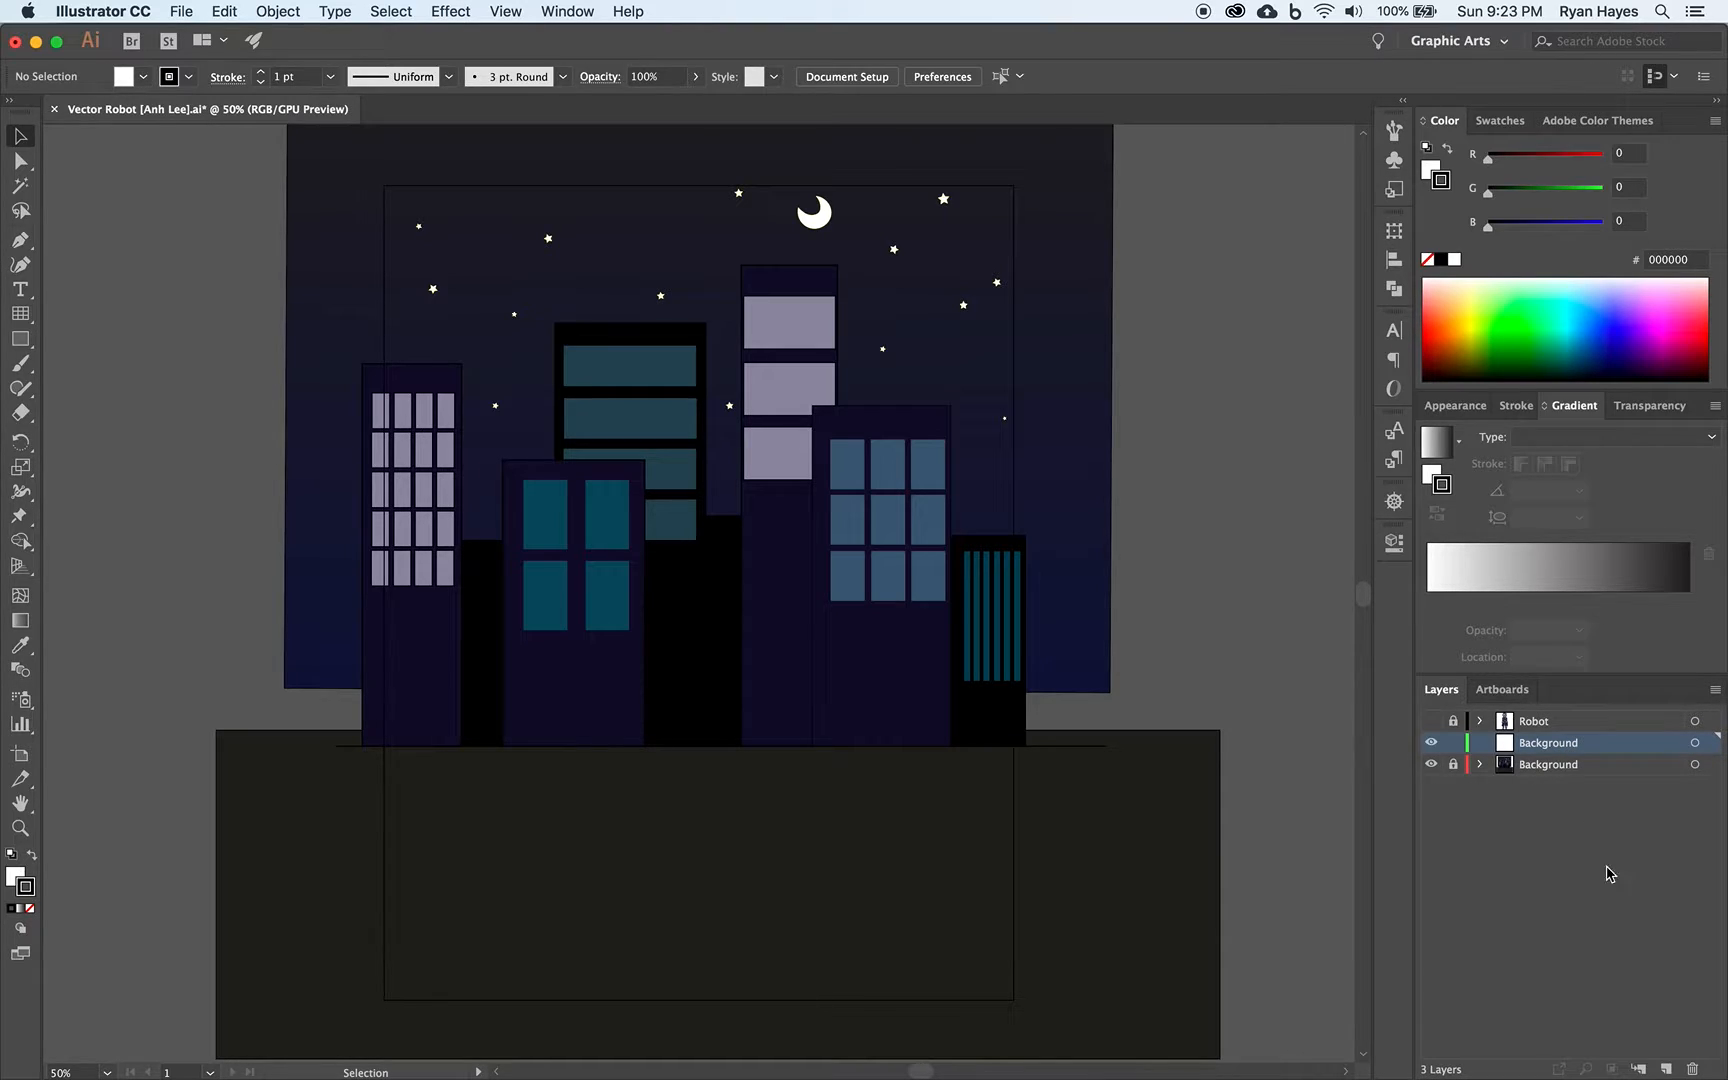
click(1692, 1069)
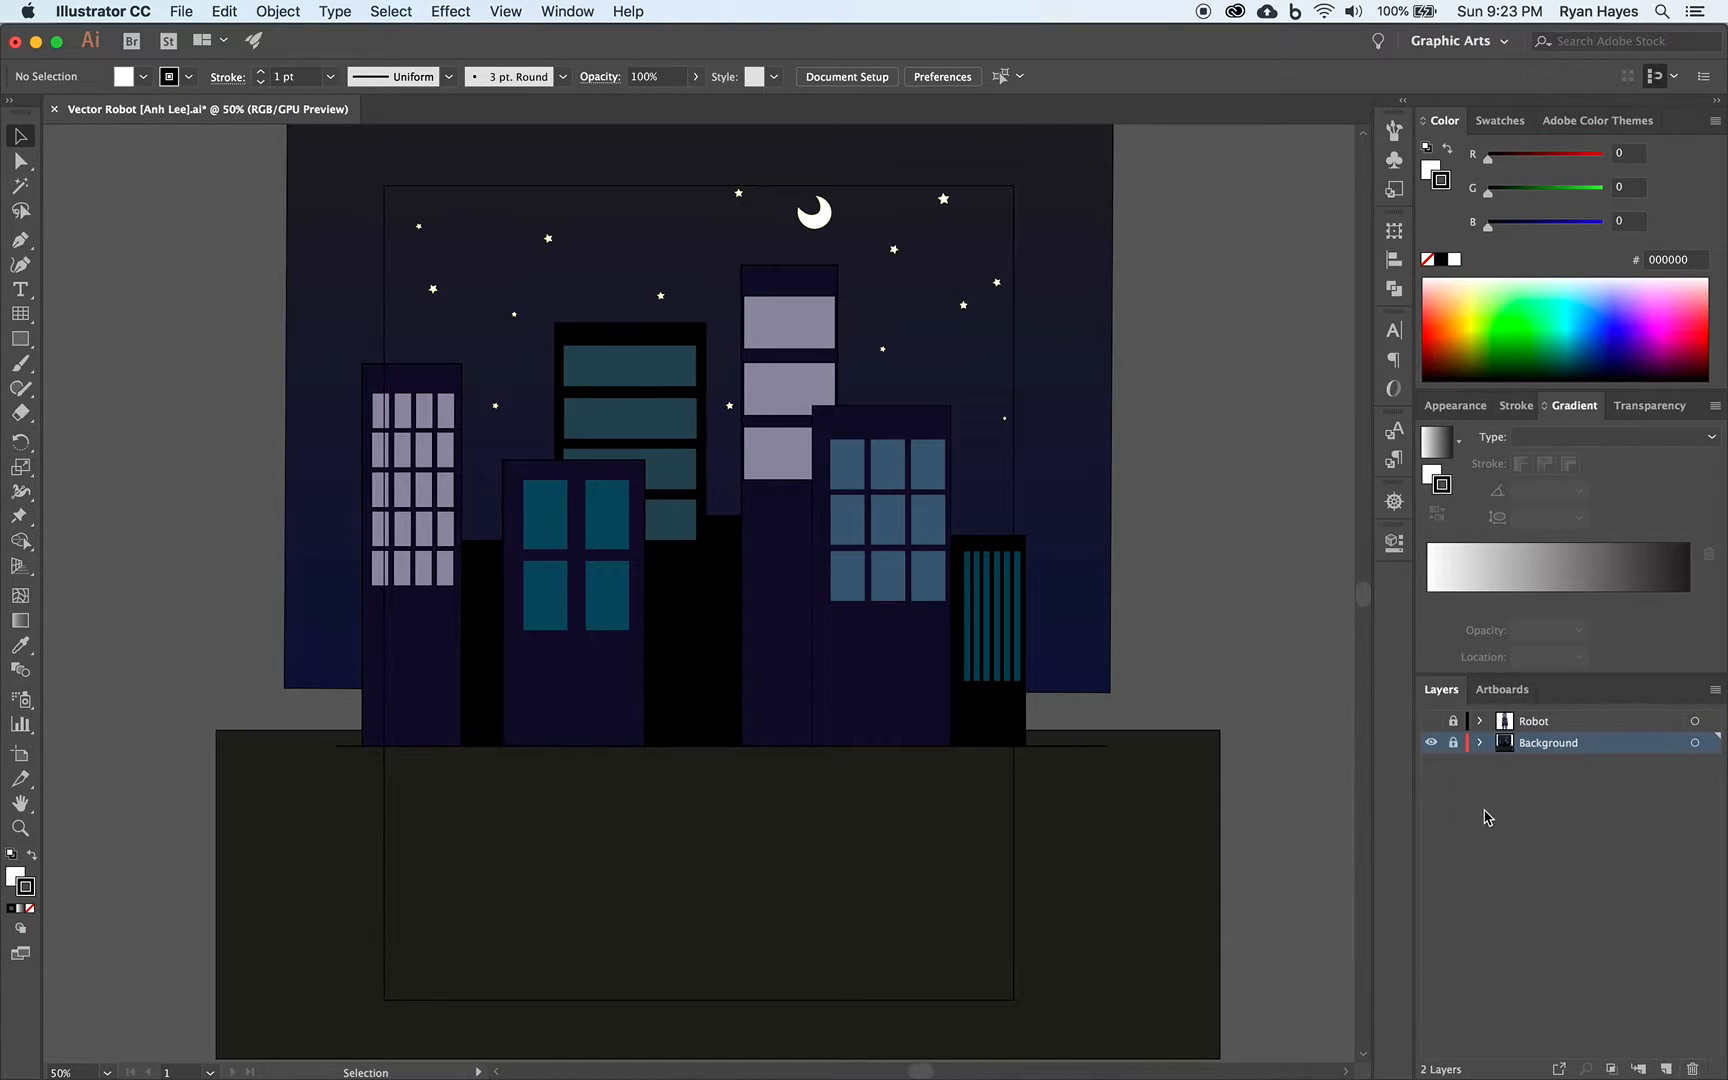
Step: Examine the Background layer's buildings, windows, gradient sky and ground rectangle with the layer unlocked, and relock it
click(1453, 742)
click(790, 561)
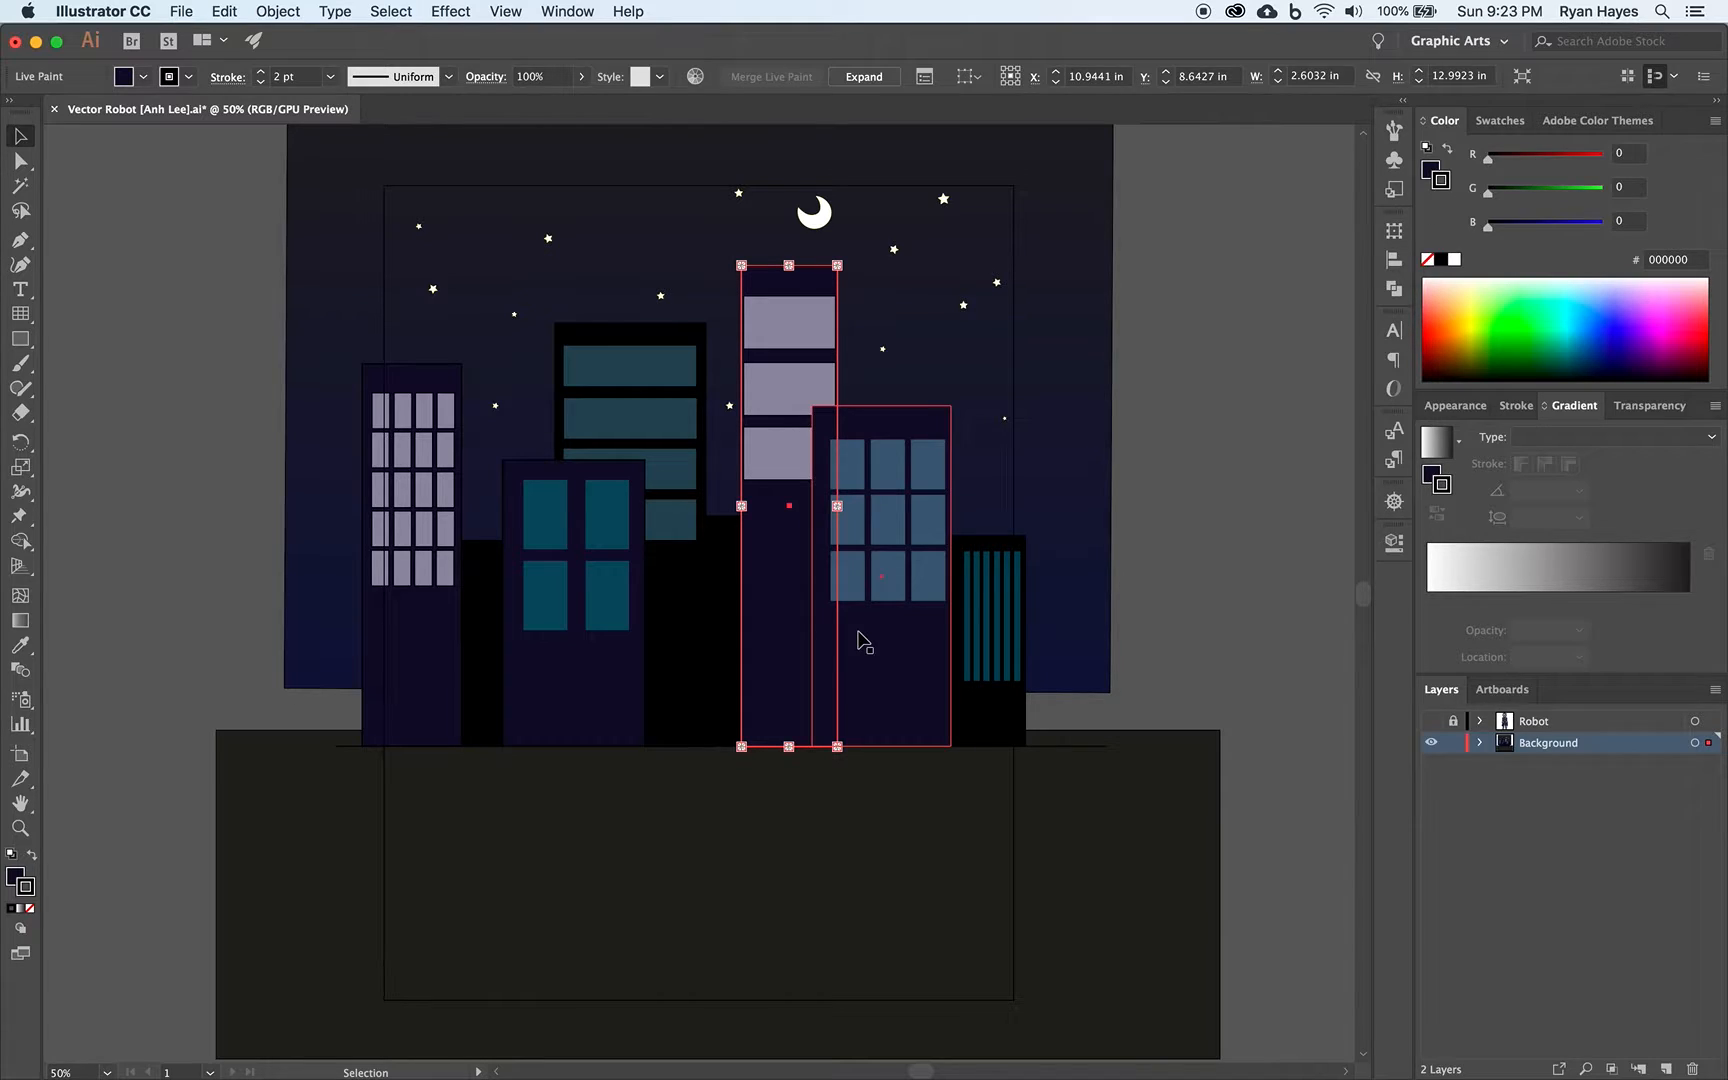
click(888, 576)
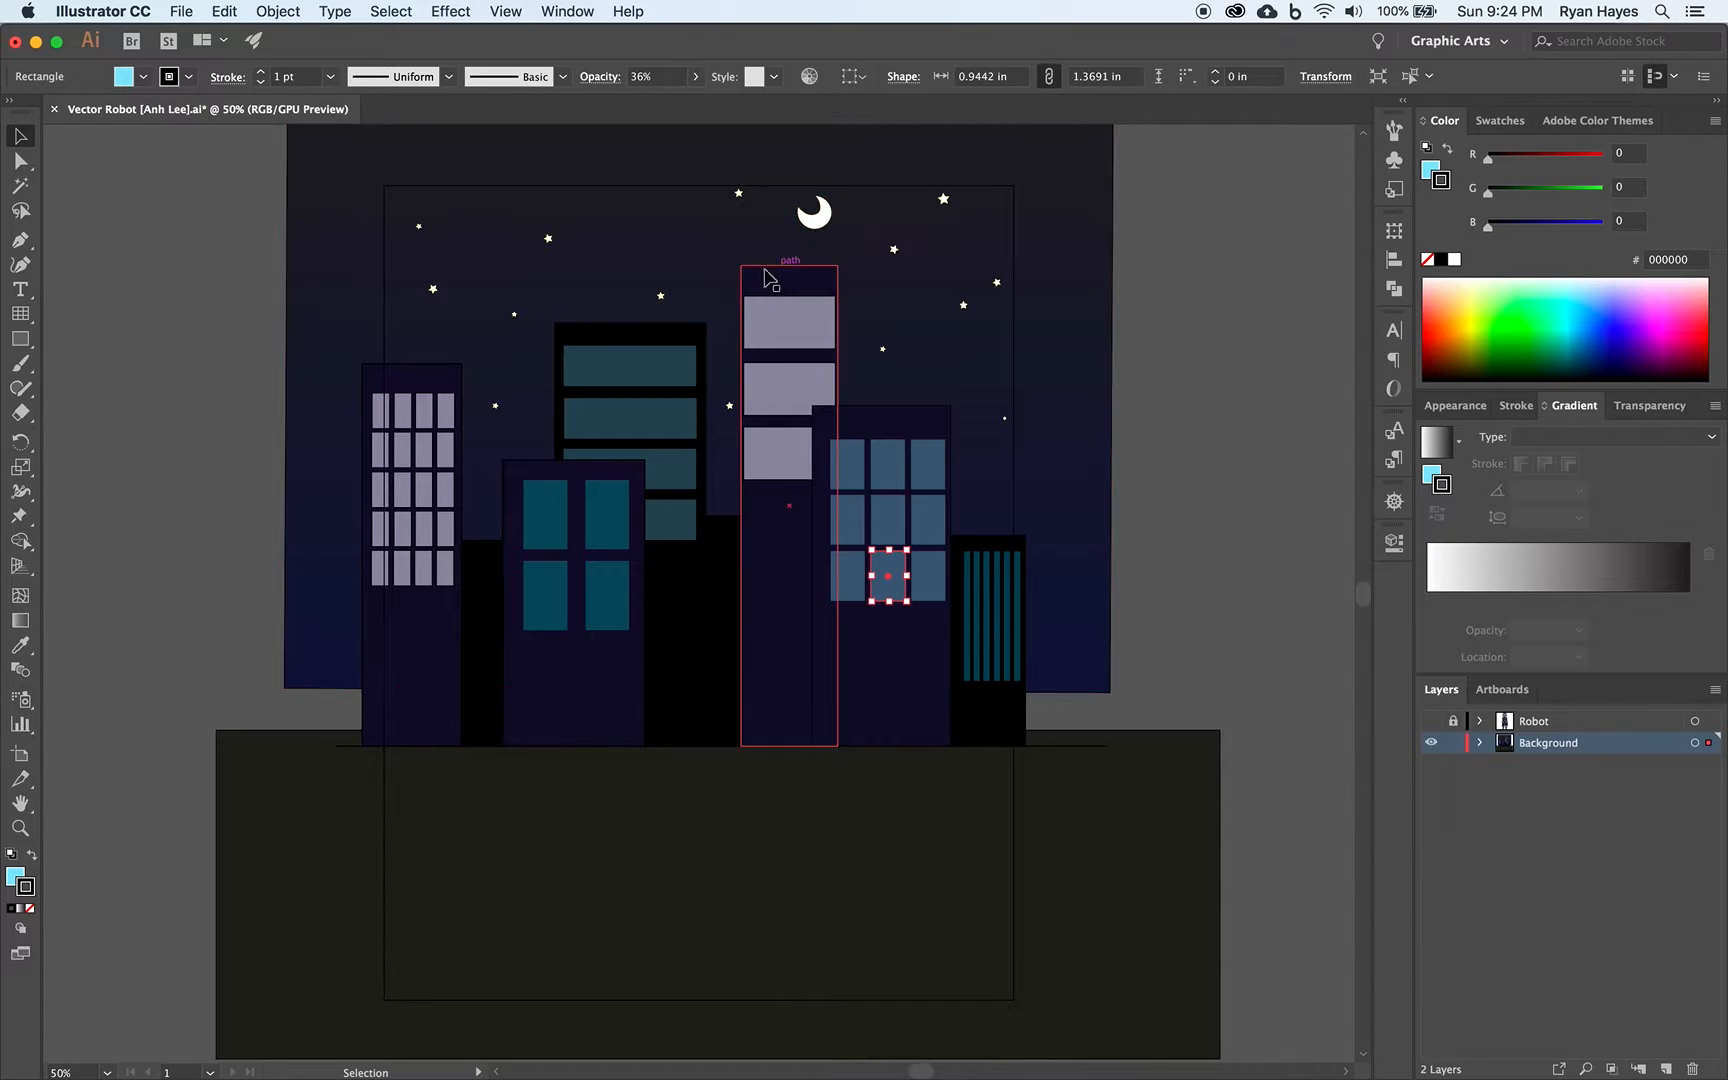
click(350, 250)
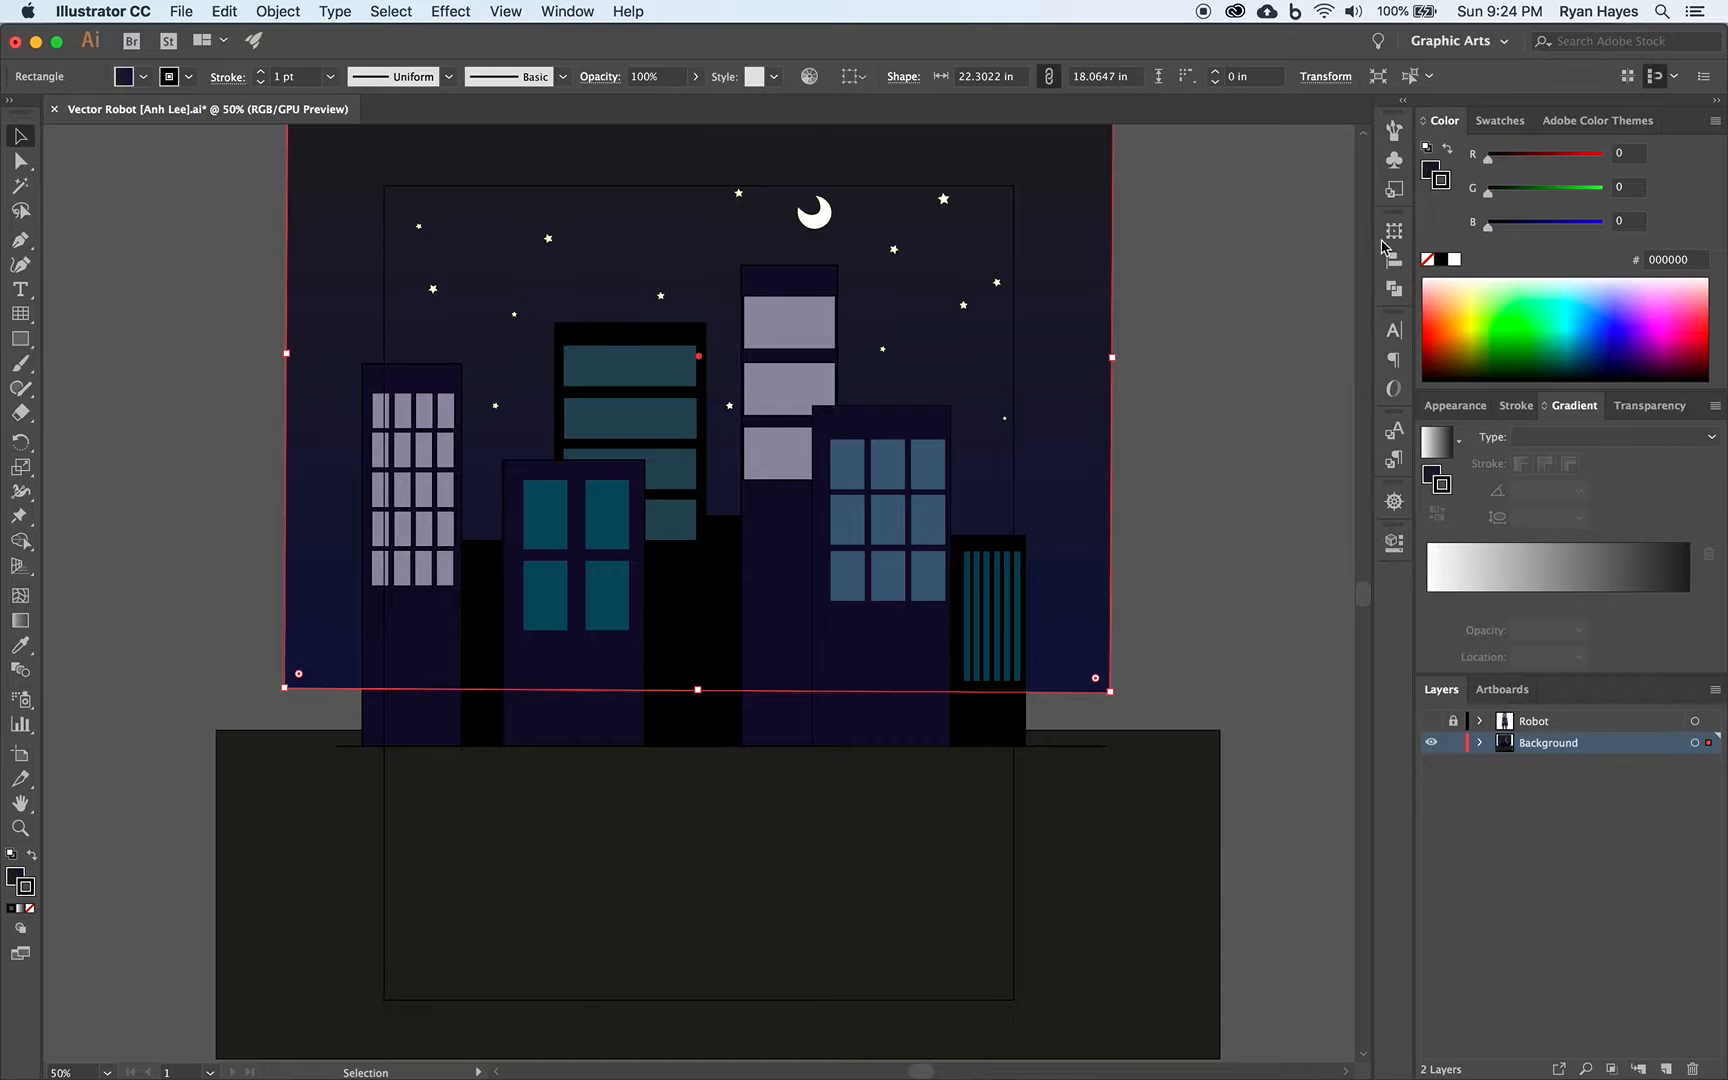
click(1430, 172)
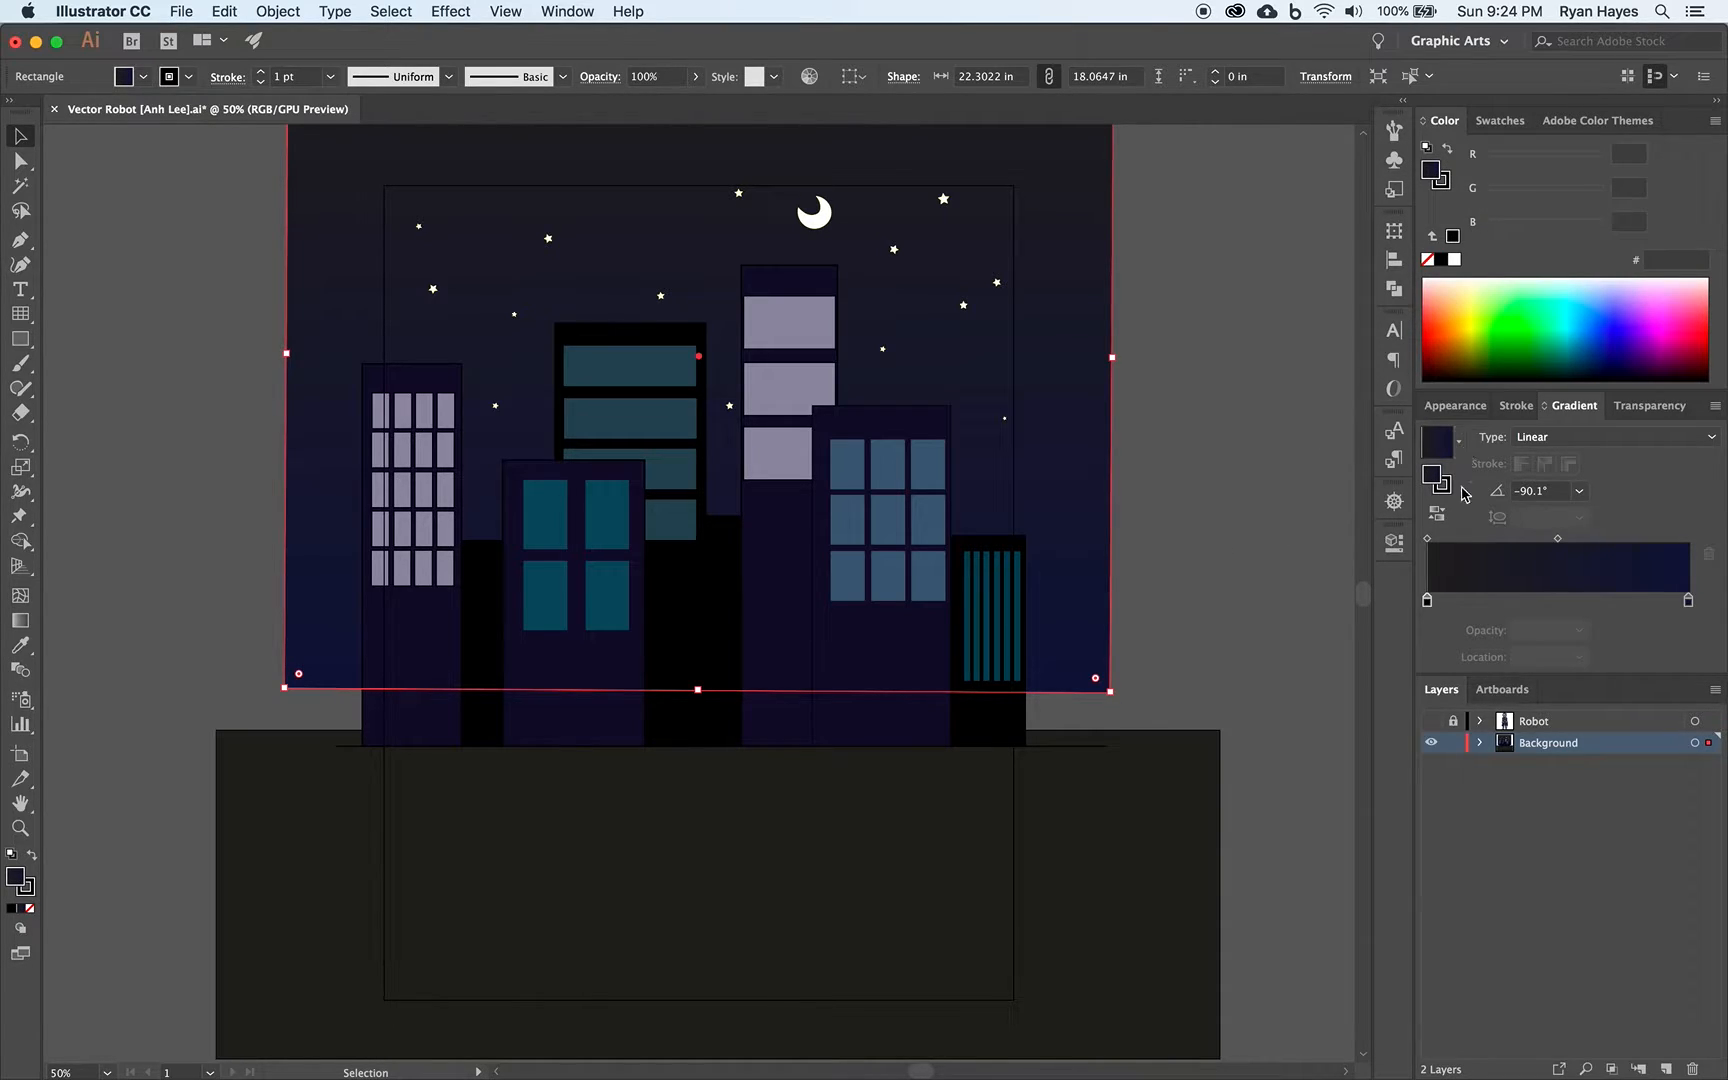
click(785, 858)
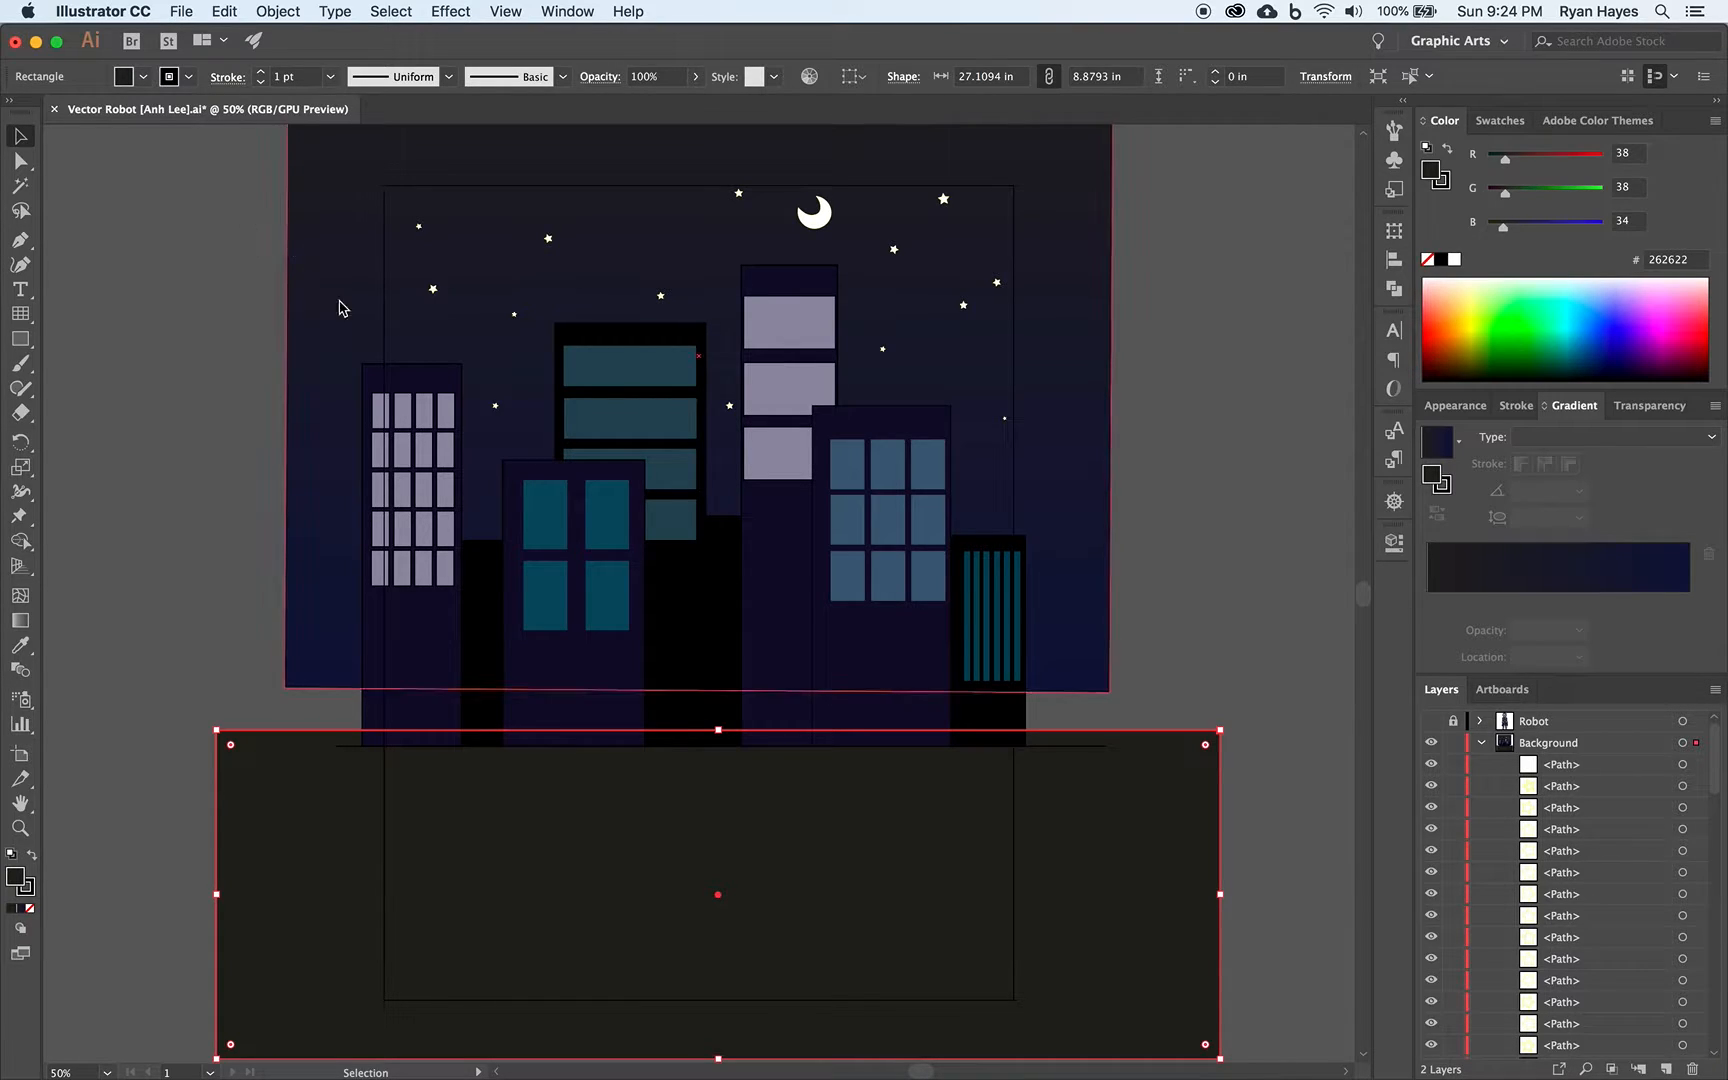
click(1180, 605)
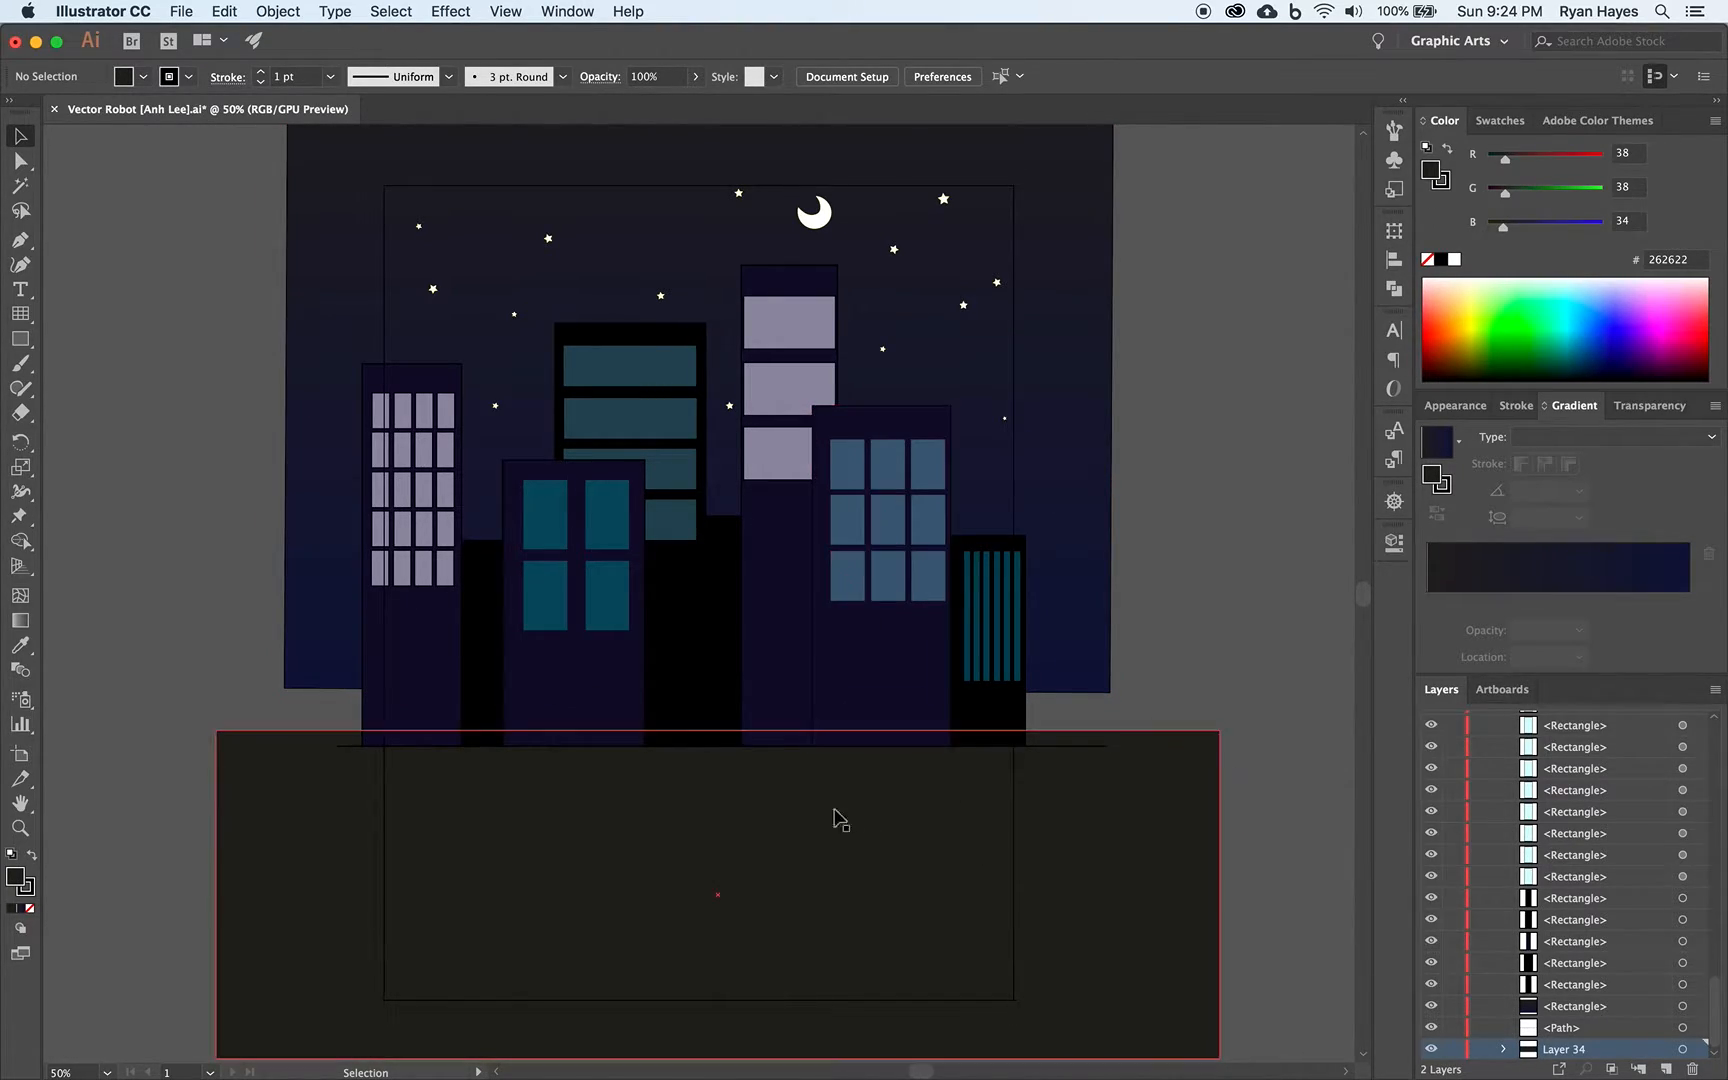
scroll(1486, 848, up, 3)
scroll(1486, 848, up, 5)
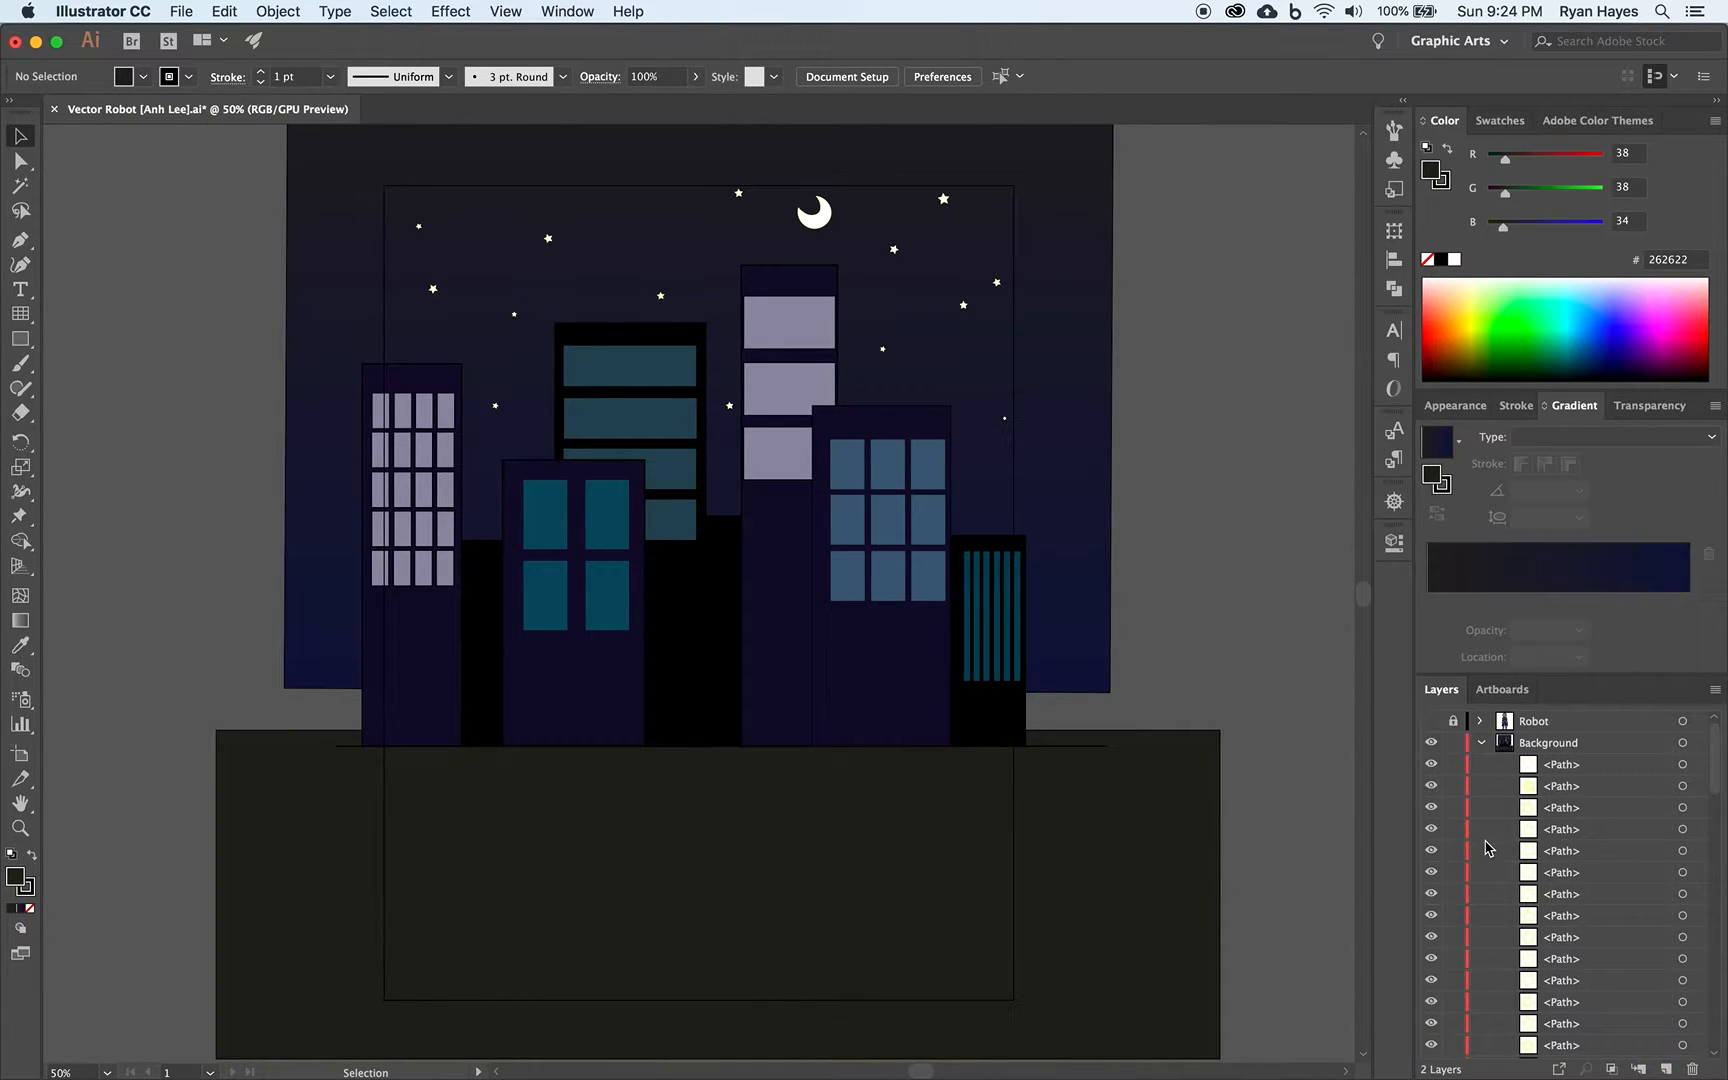
click(1480, 743)
click(1453, 743)
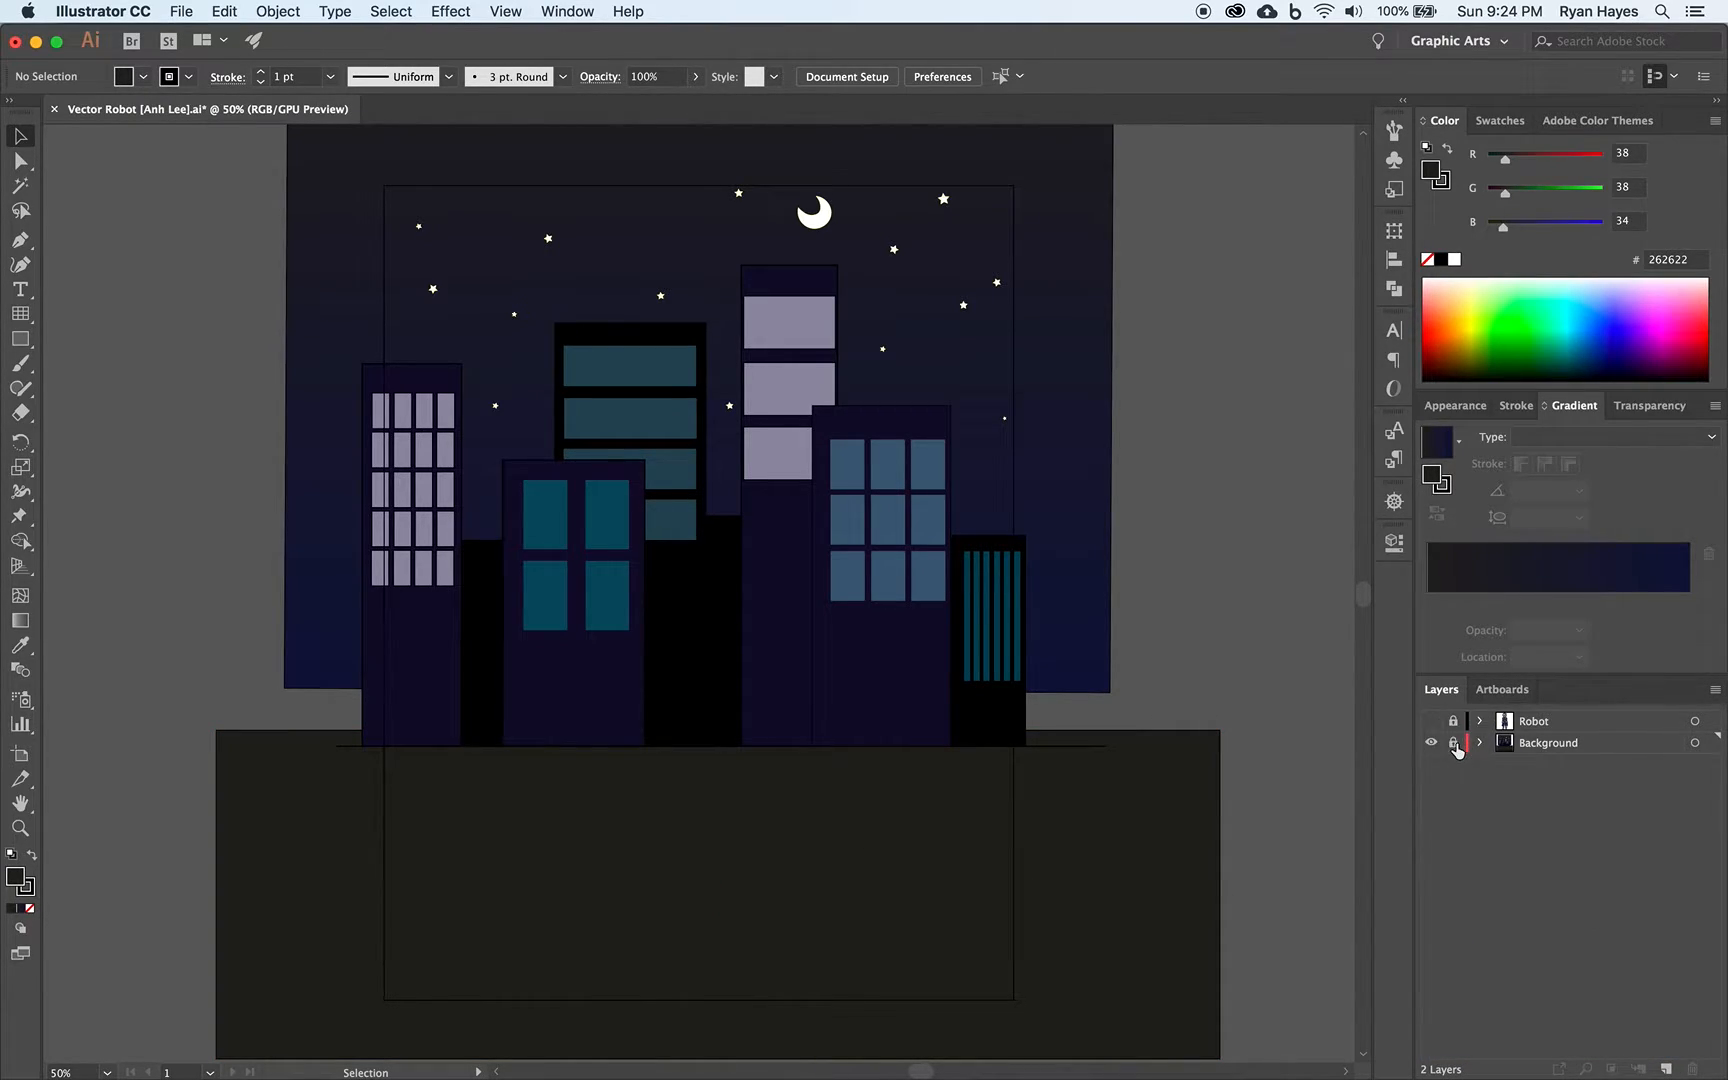
Step: Create a new layer directly above the Background layer and name it Rule of Thirds
click(1545, 746)
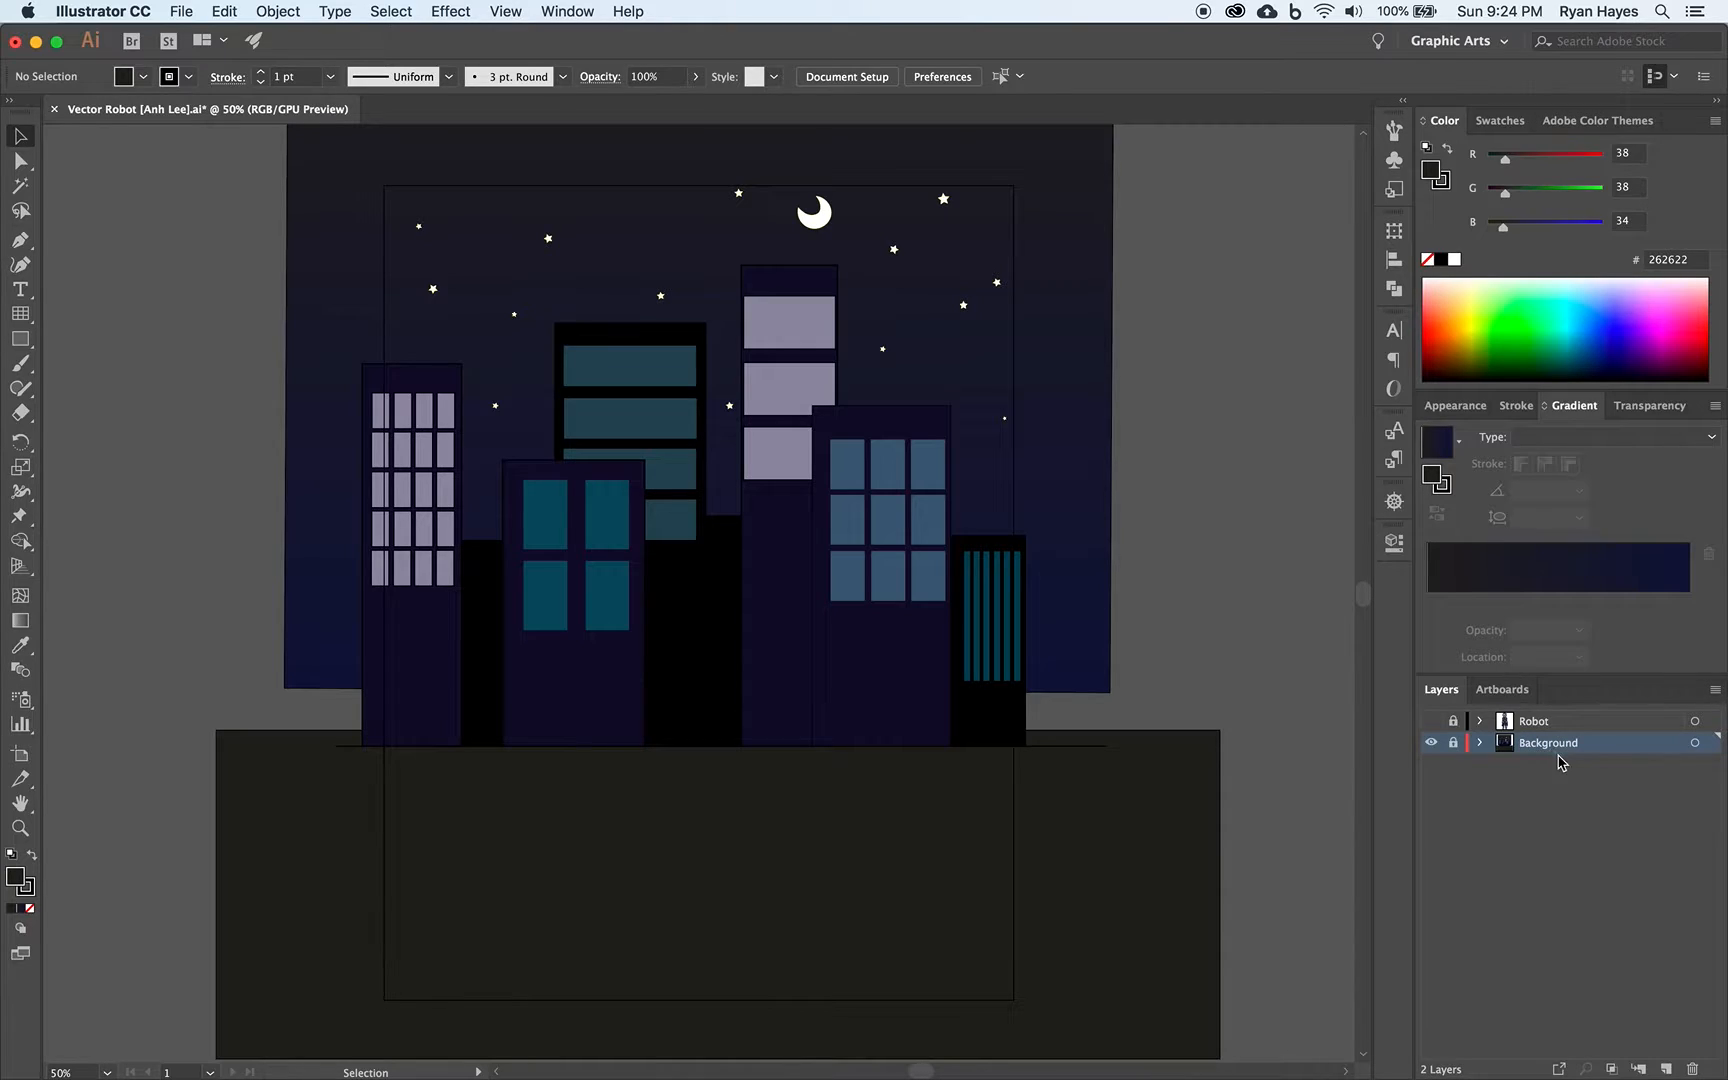
click(1666, 1069)
double_click(1543, 750)
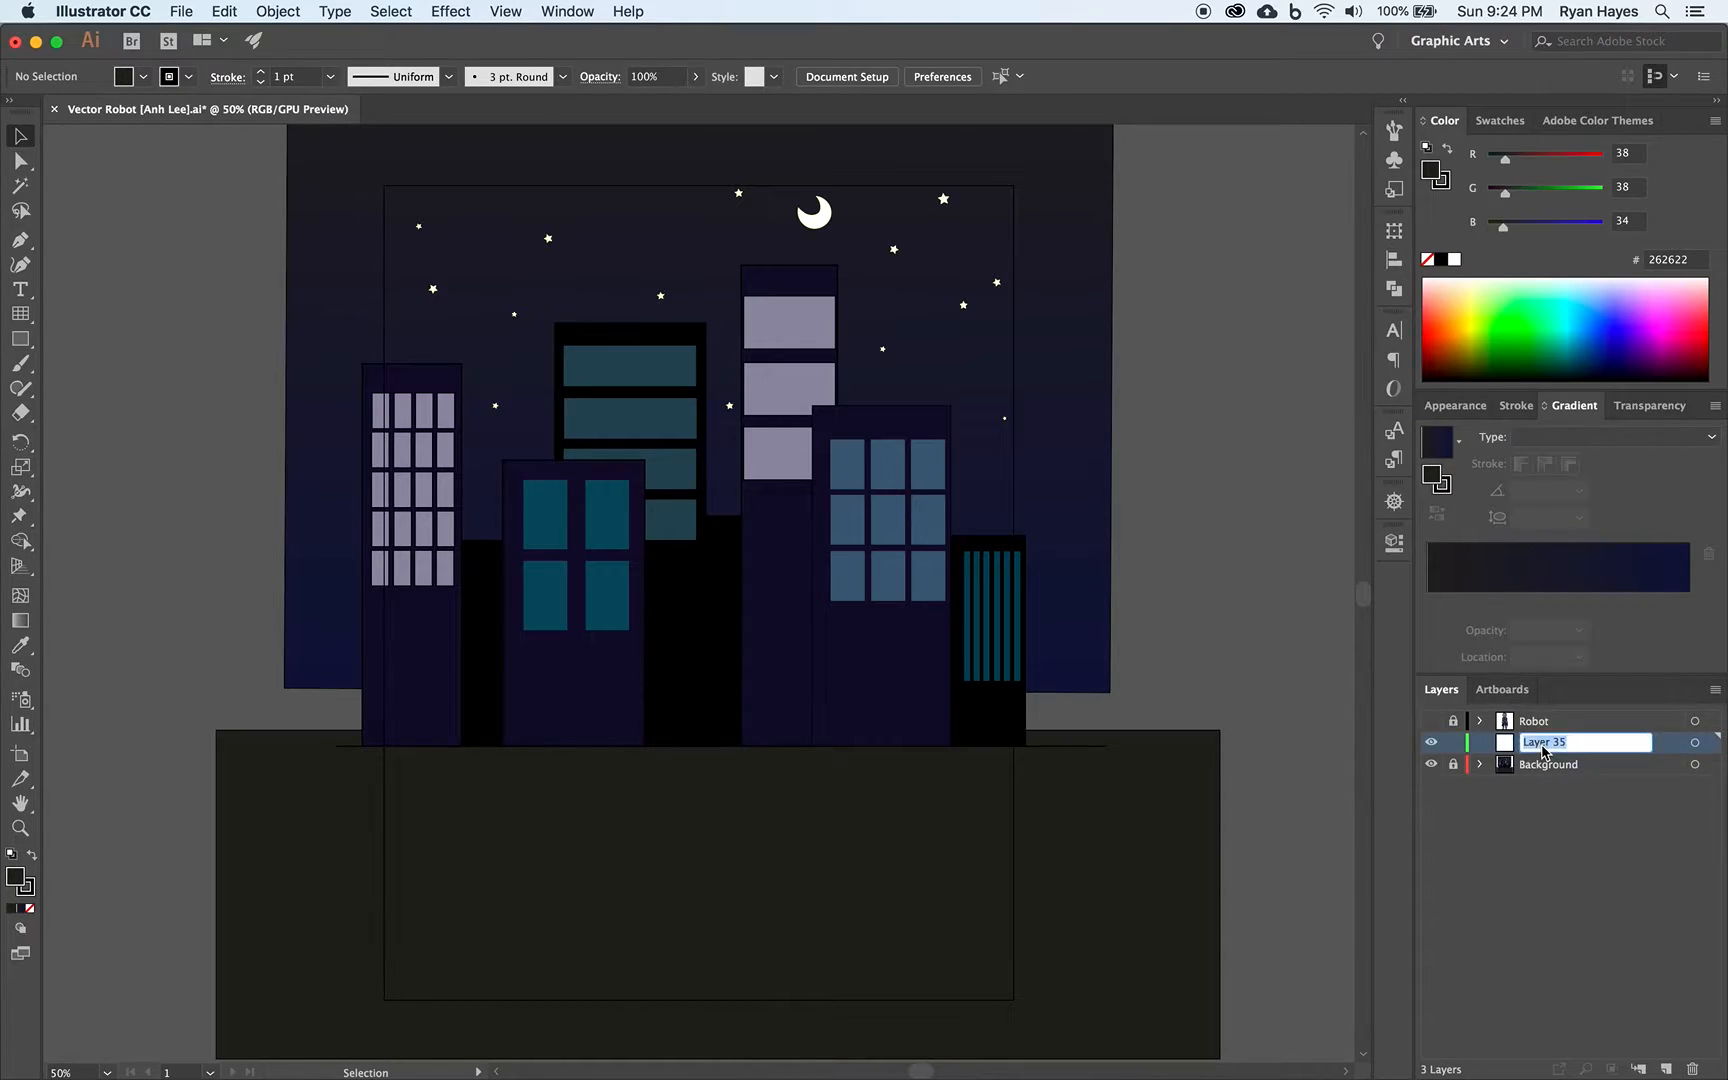
text(Rule of Thirds)
key(Return)
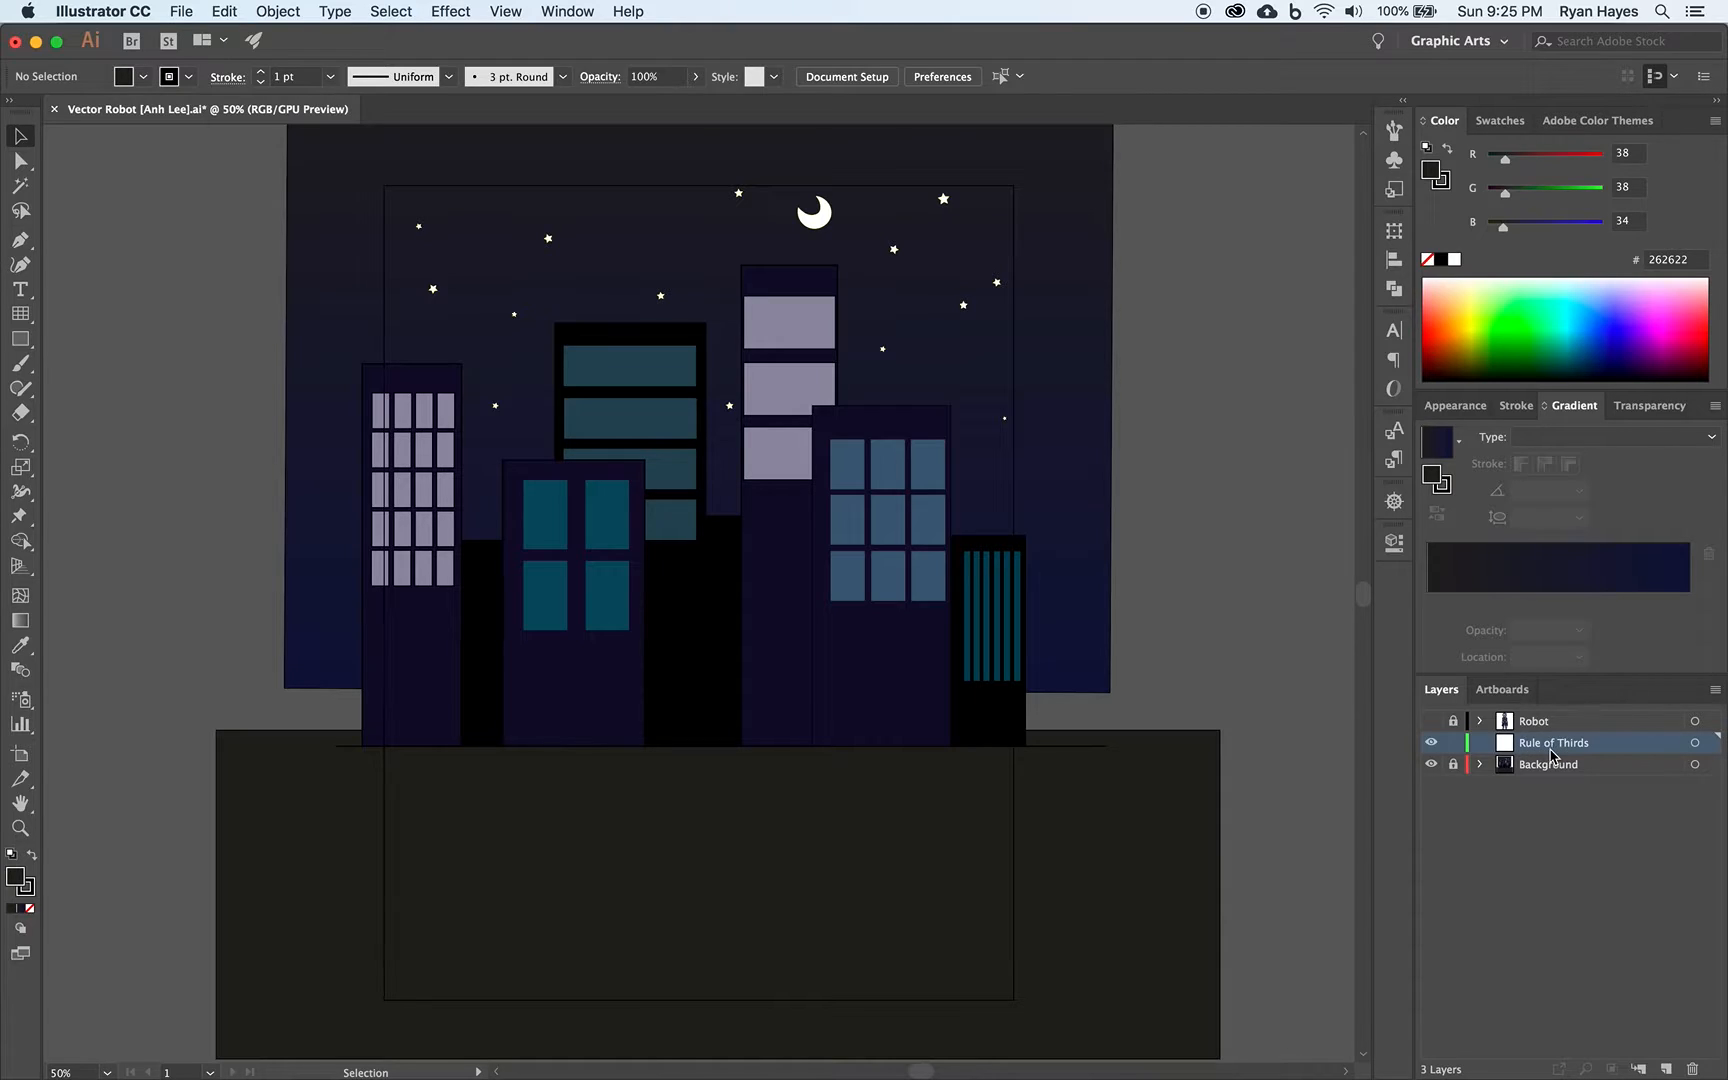
Step: Draw an unfilled 17 × 22 in rectangular grid with 2 horizontal and 2 vertical dividers over the artboard on the Rule of Thirds layer
click(19, 314)
drag(19, 314, 85, 299)
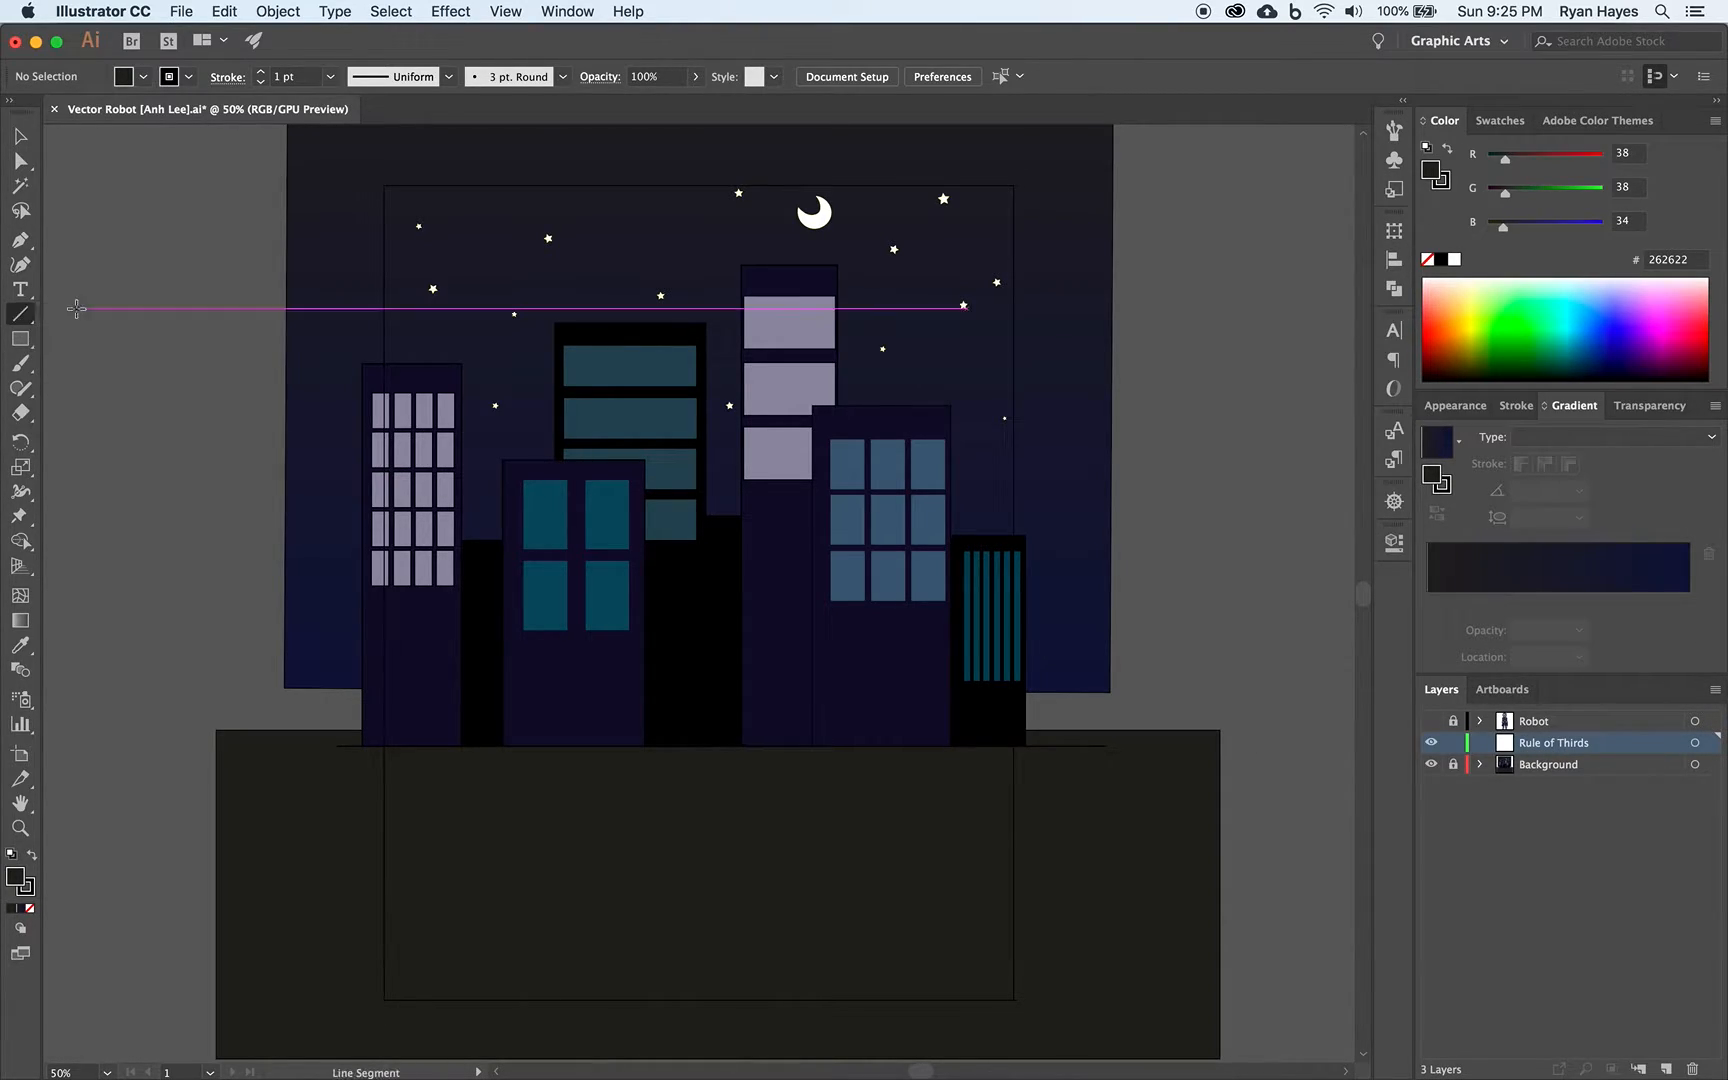
click(21, 318)
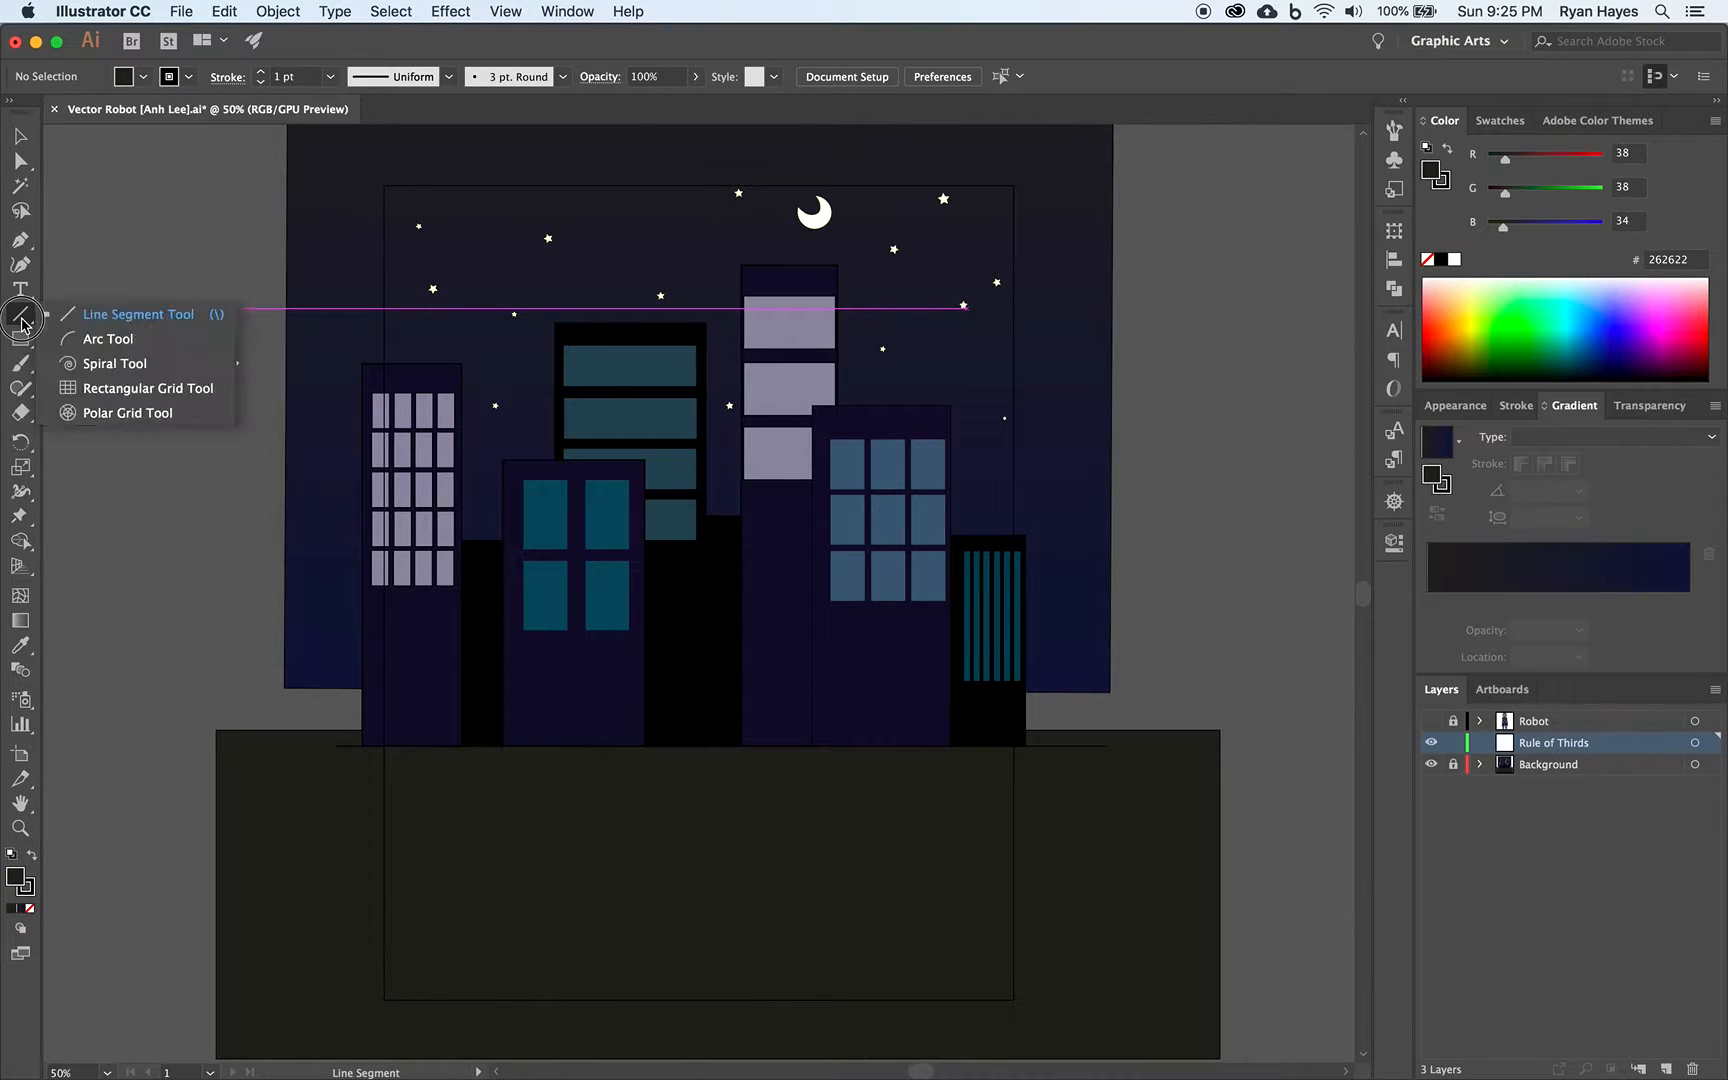
click(91, 385)
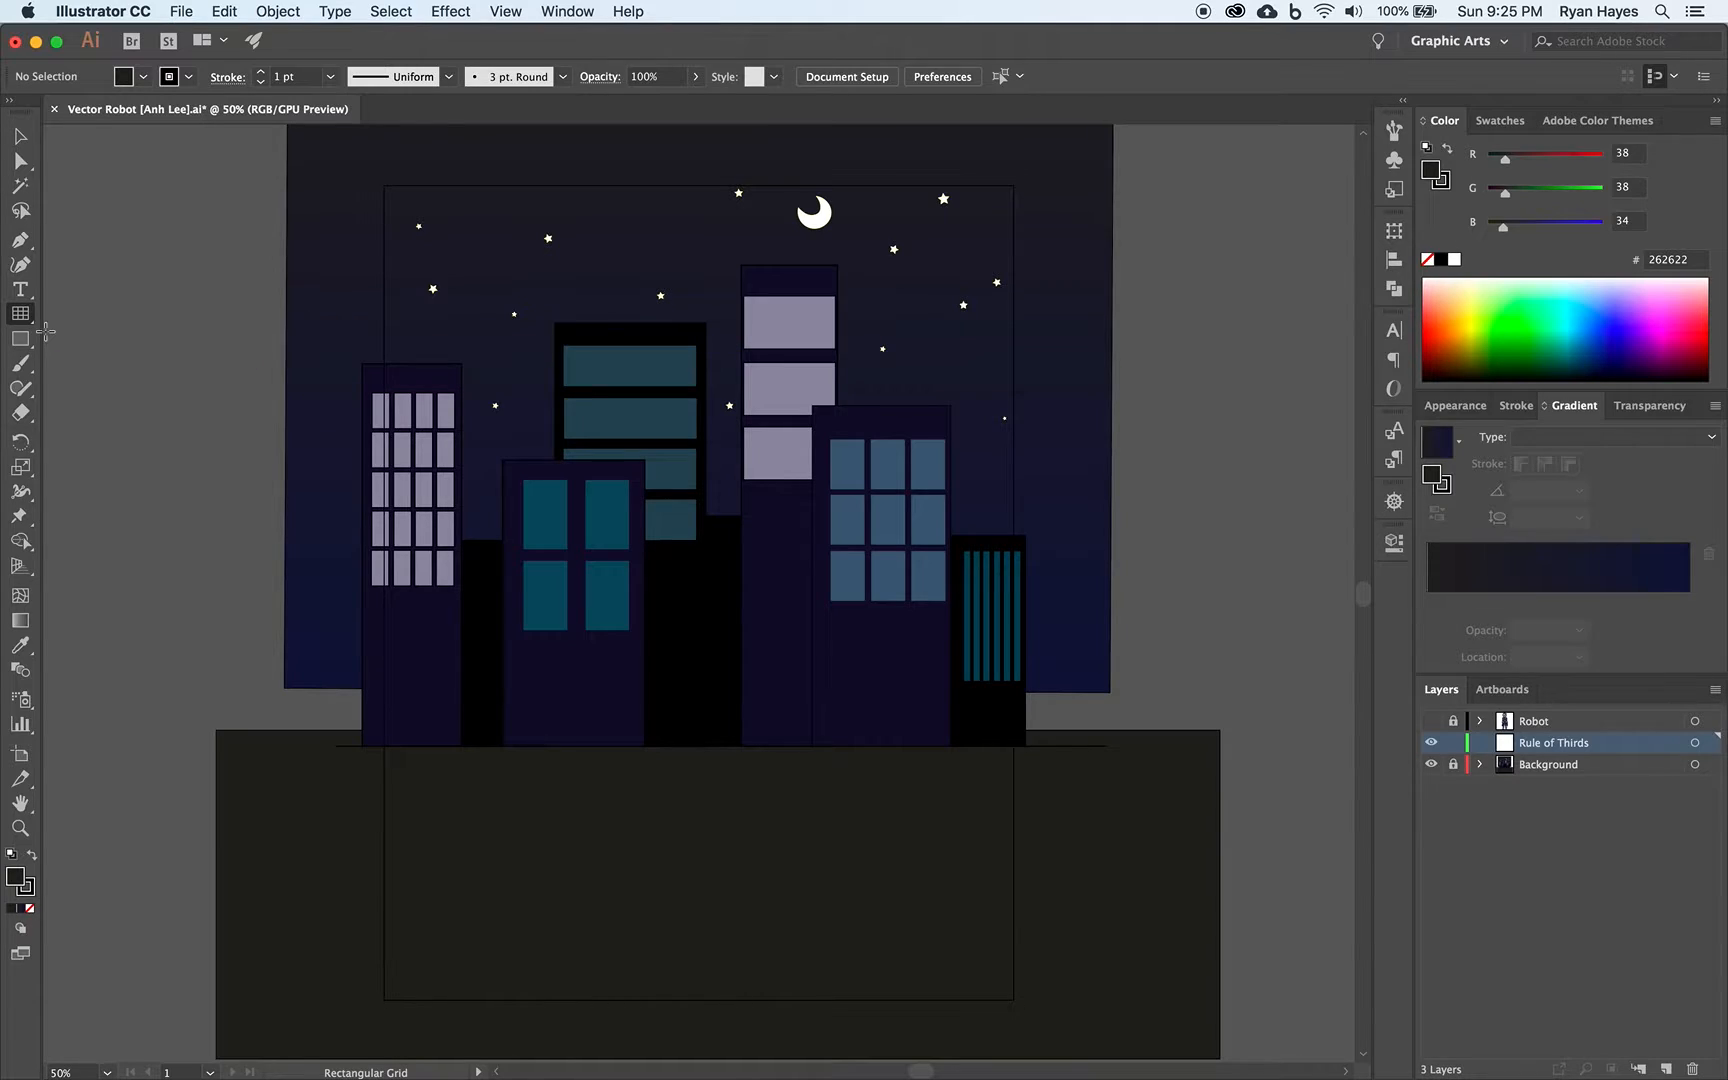
double_click(20, 315)
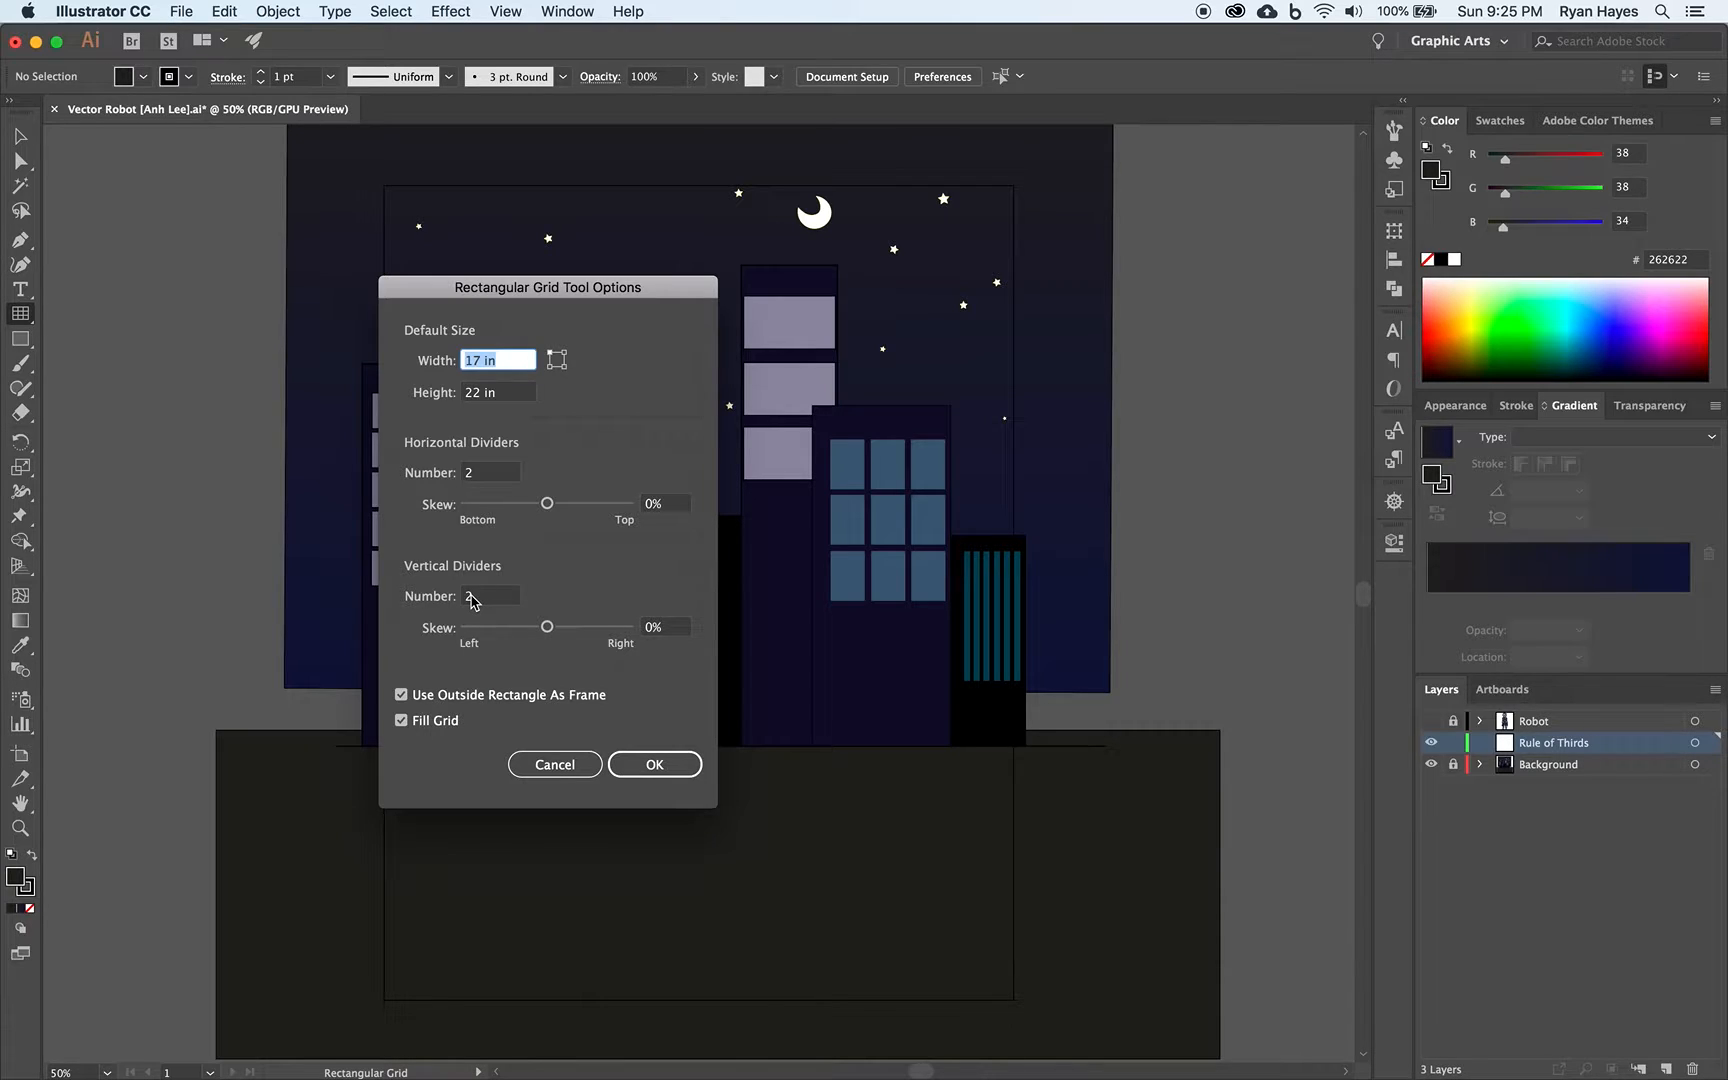
click(403, 722)
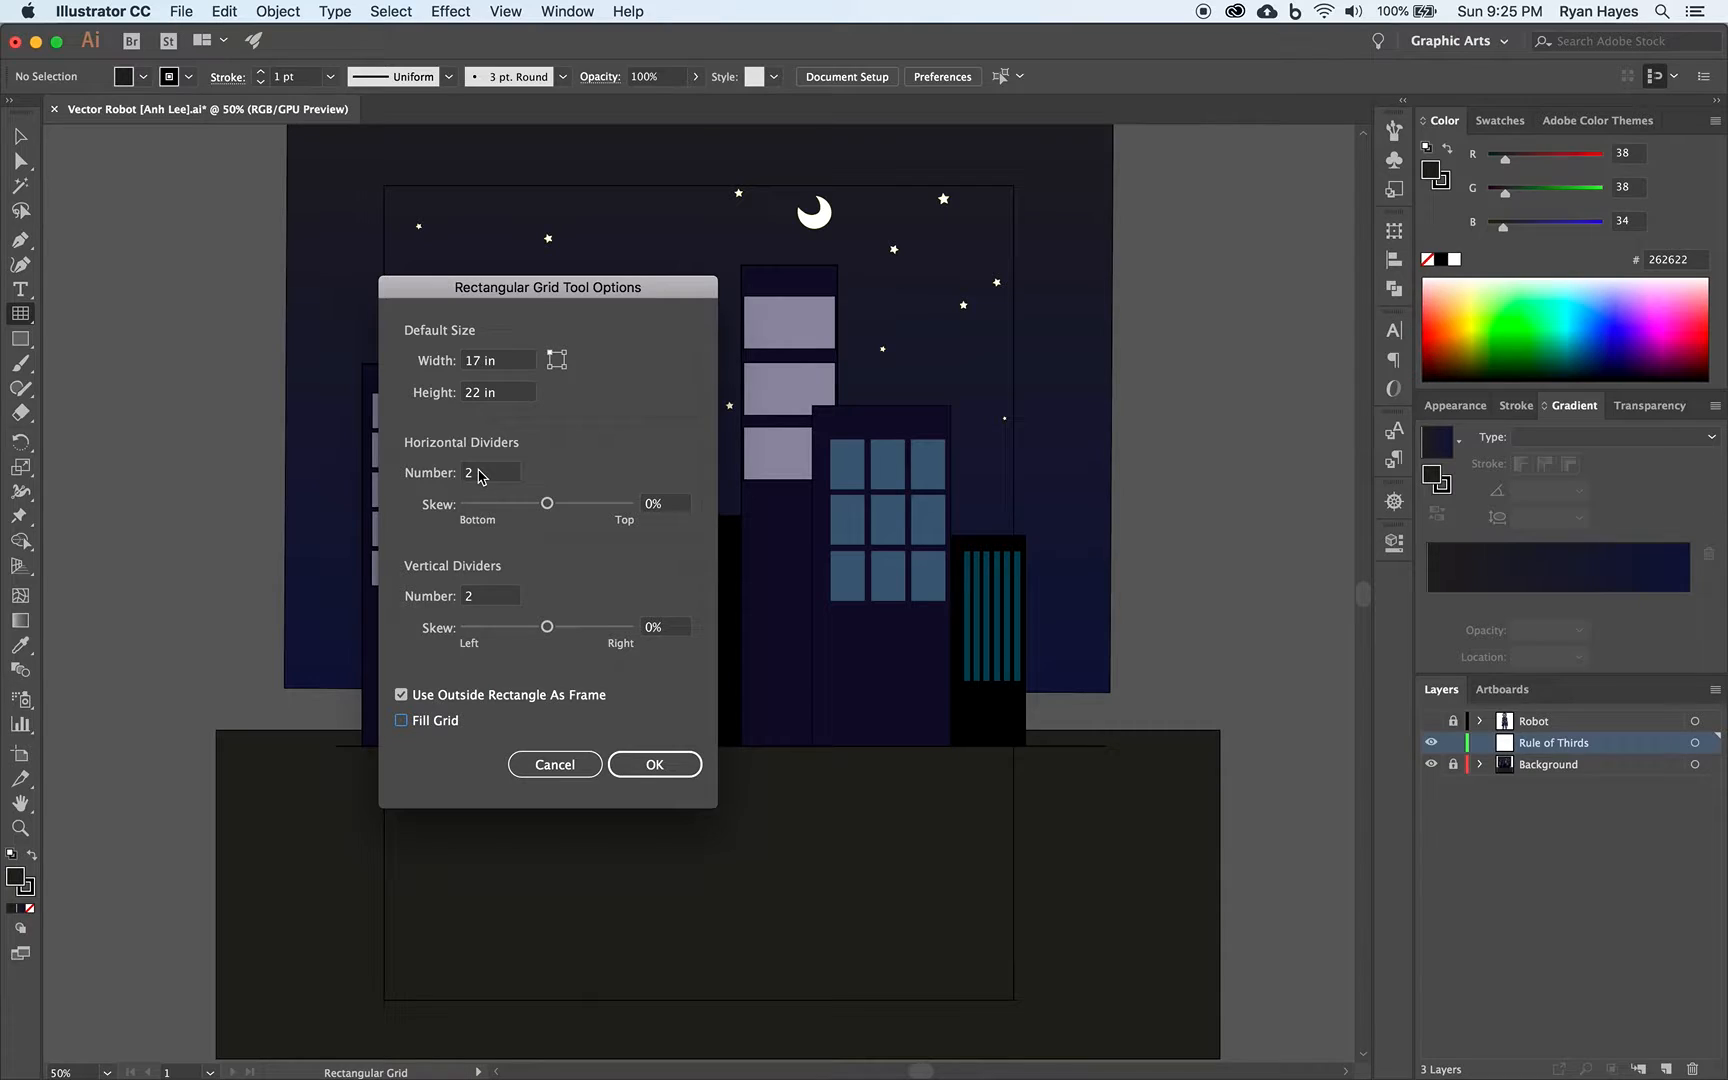
click(656, 763)
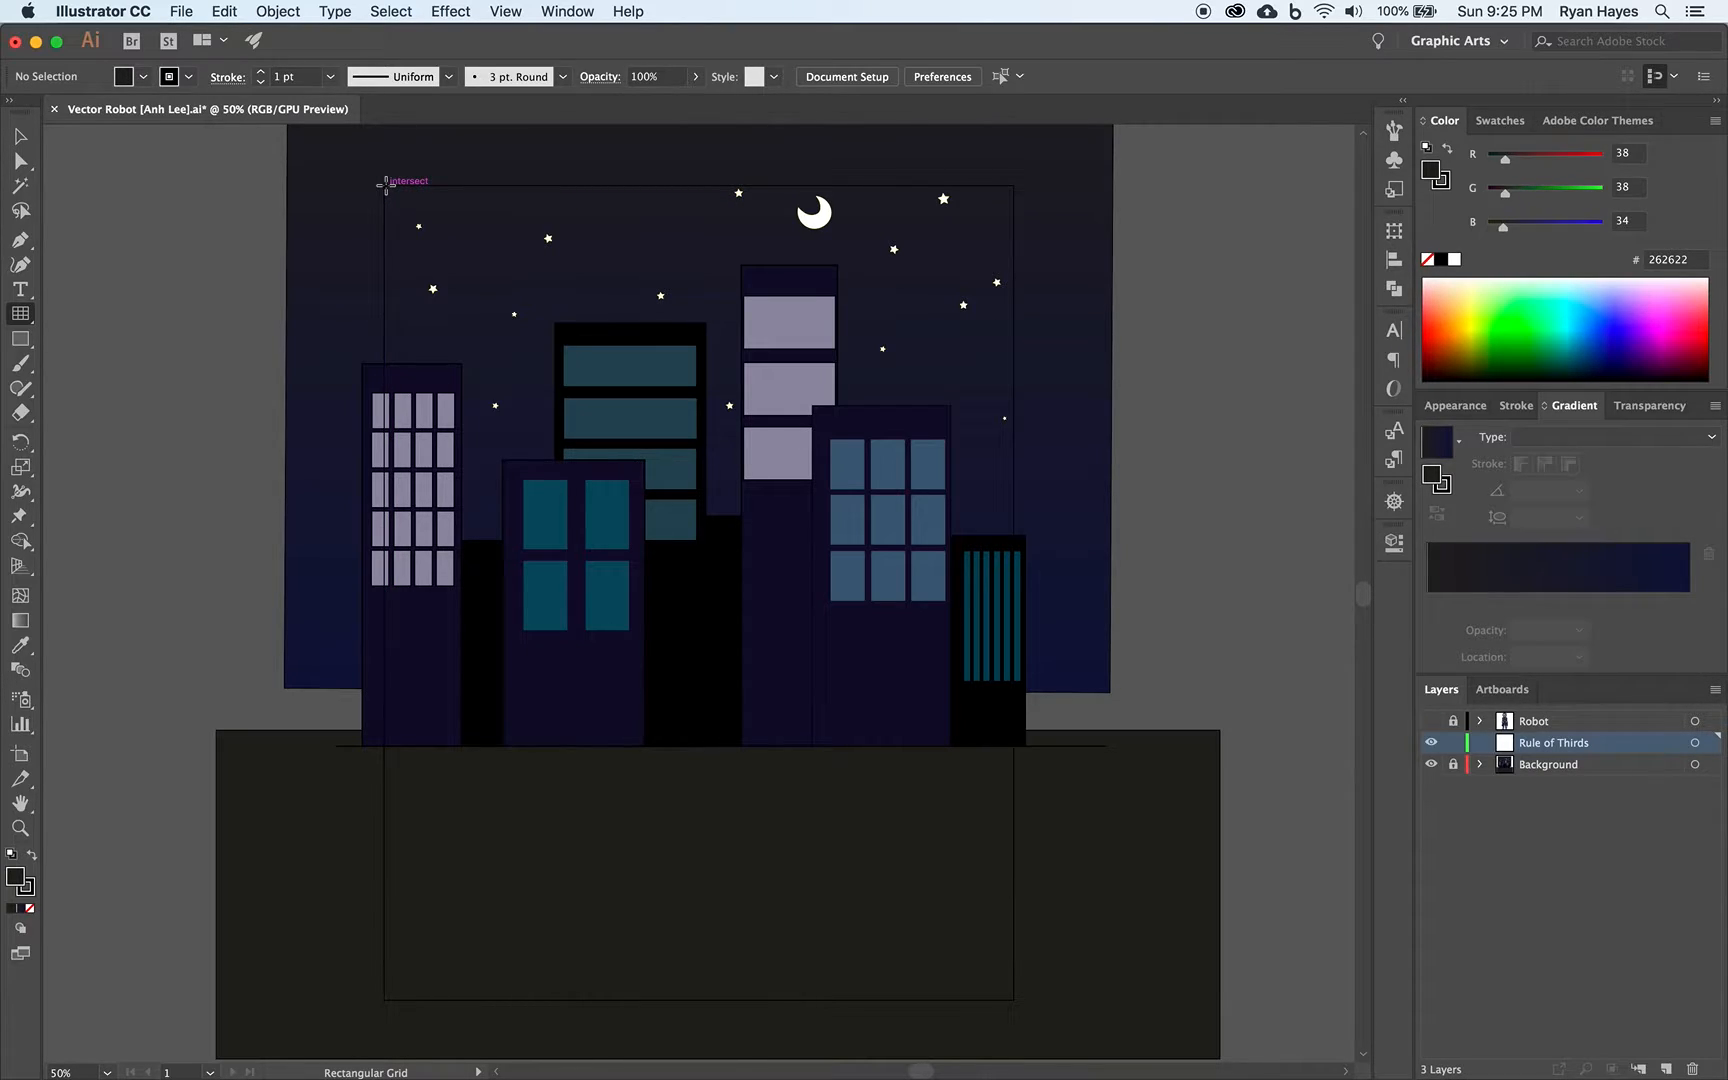
drag(384, 184, 1013, 997)
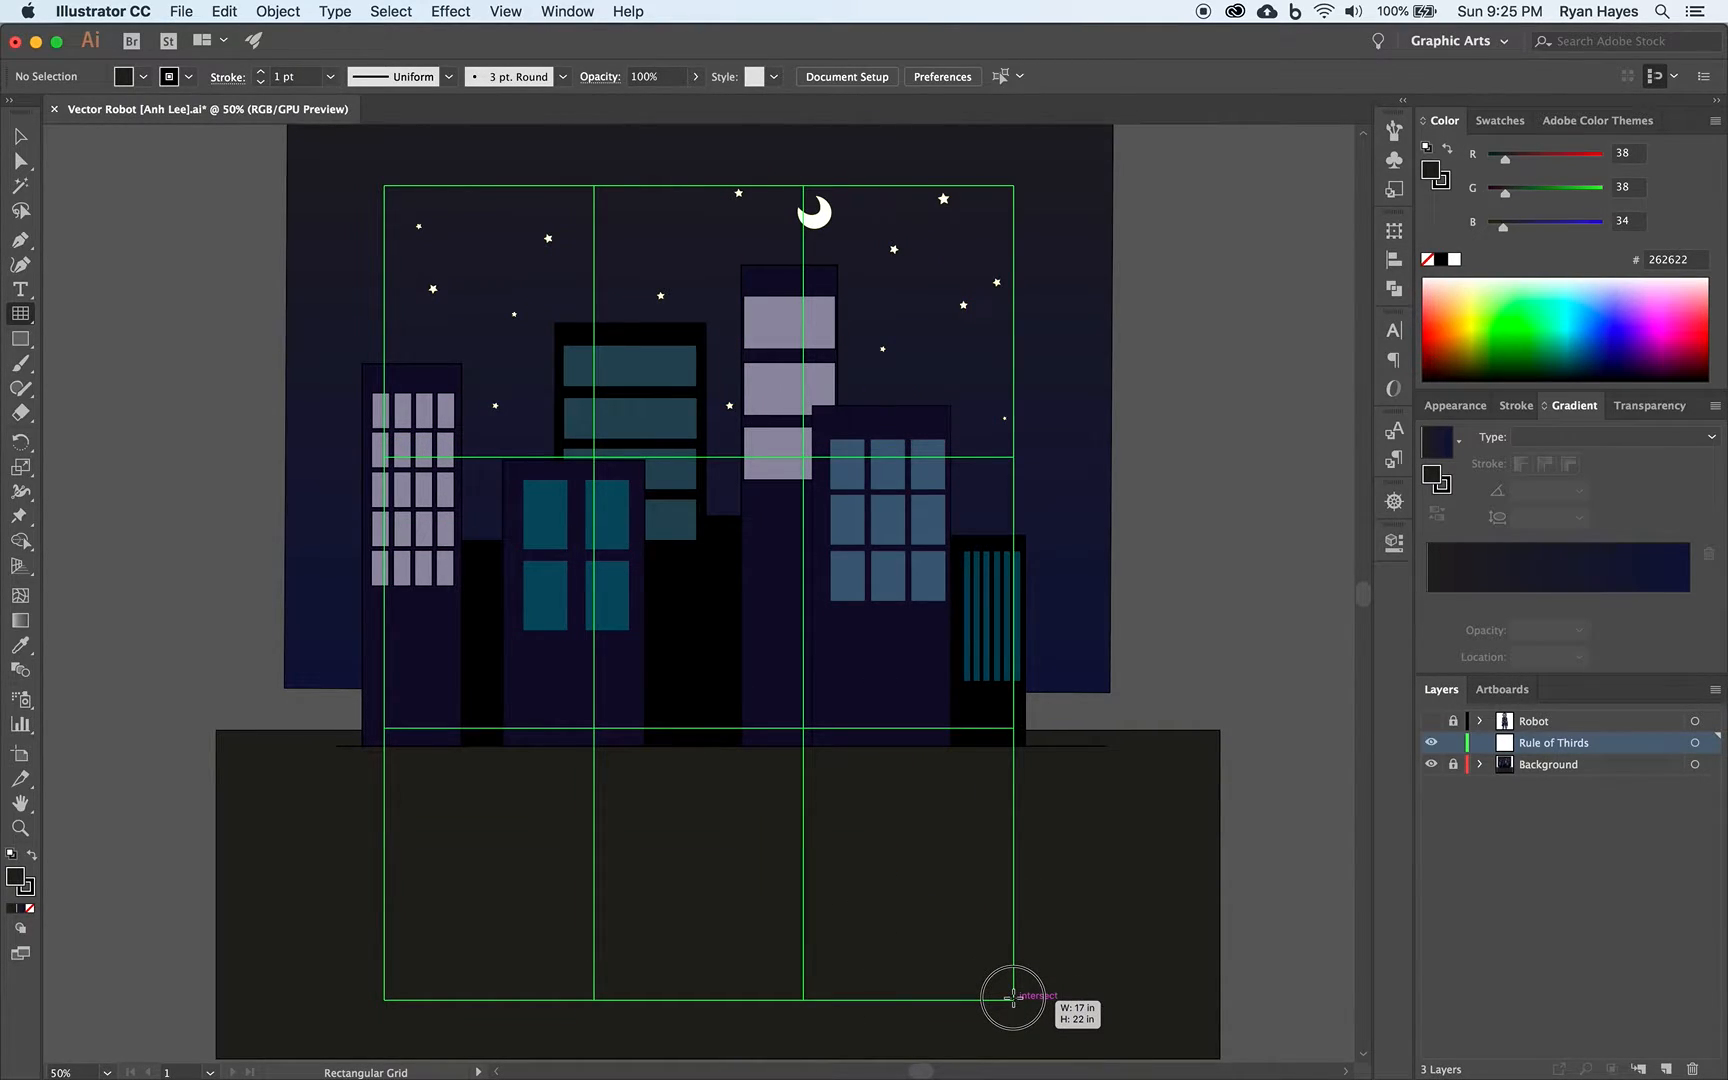
drag(1013, 997, 1013, 999)
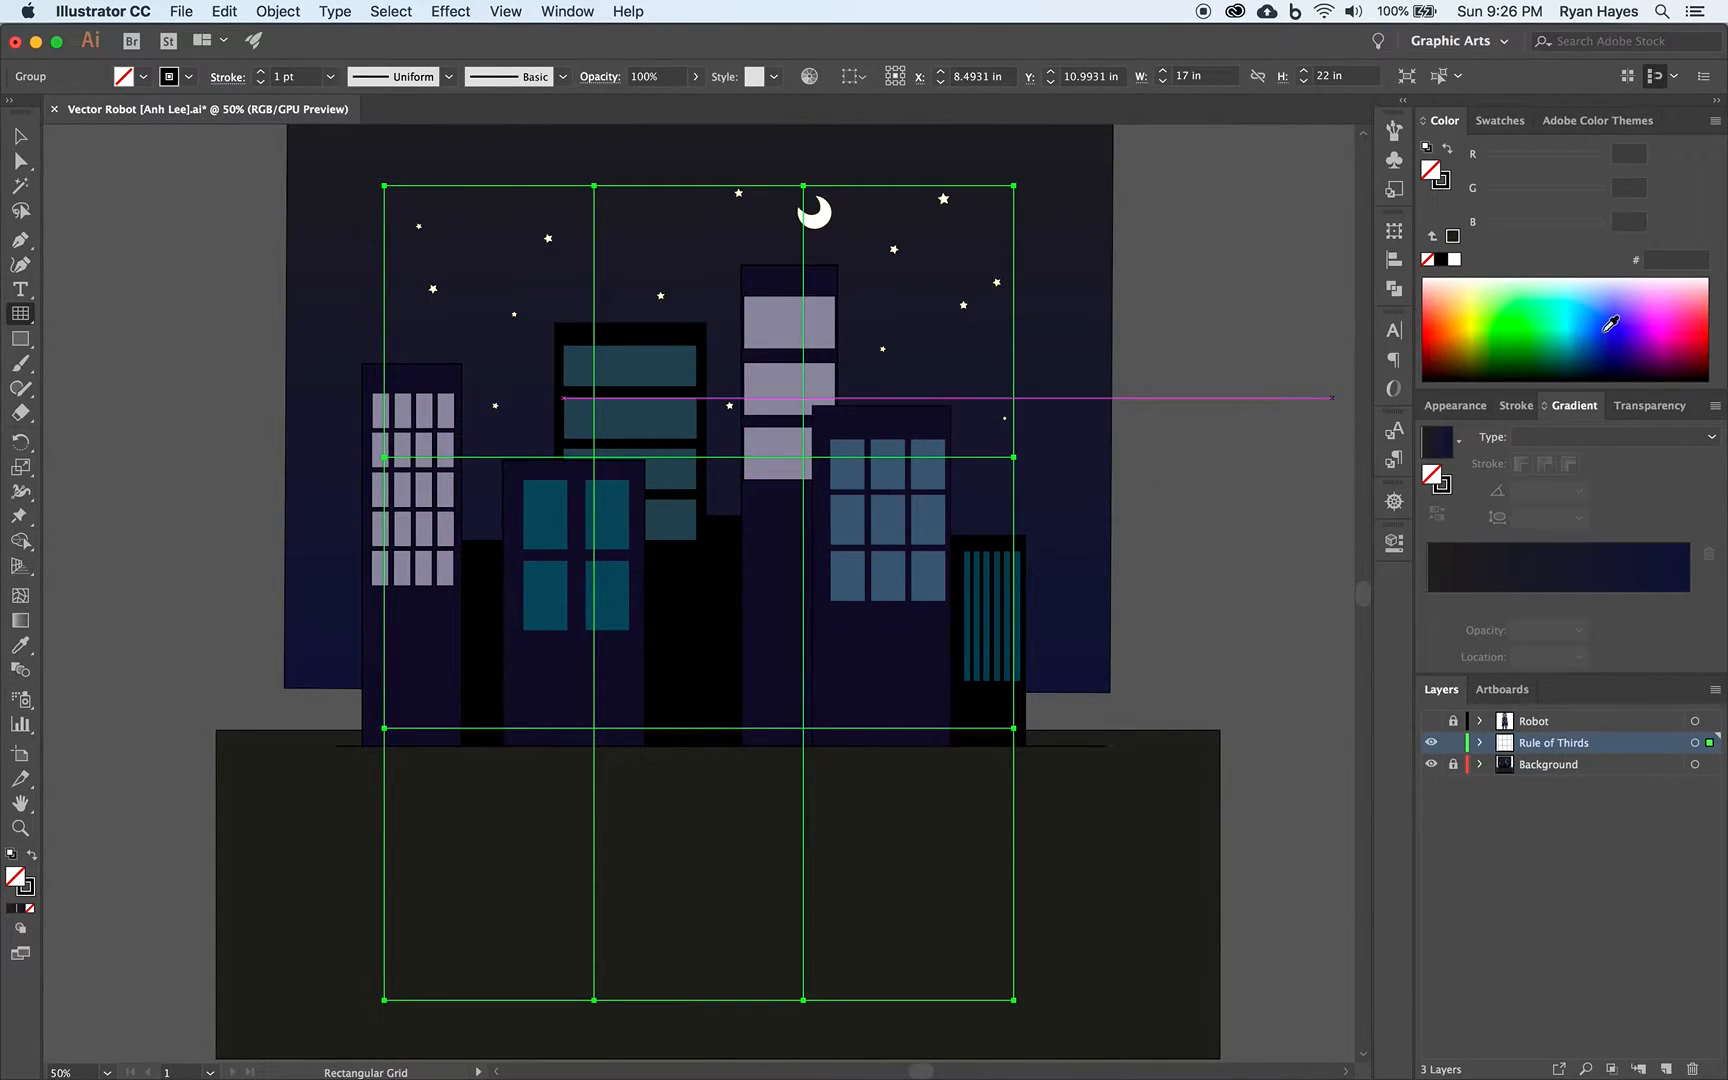
Step: Give the grid a red stroke (B9003B) with a weight of 5 pt and deselect it
click(1443, 187)
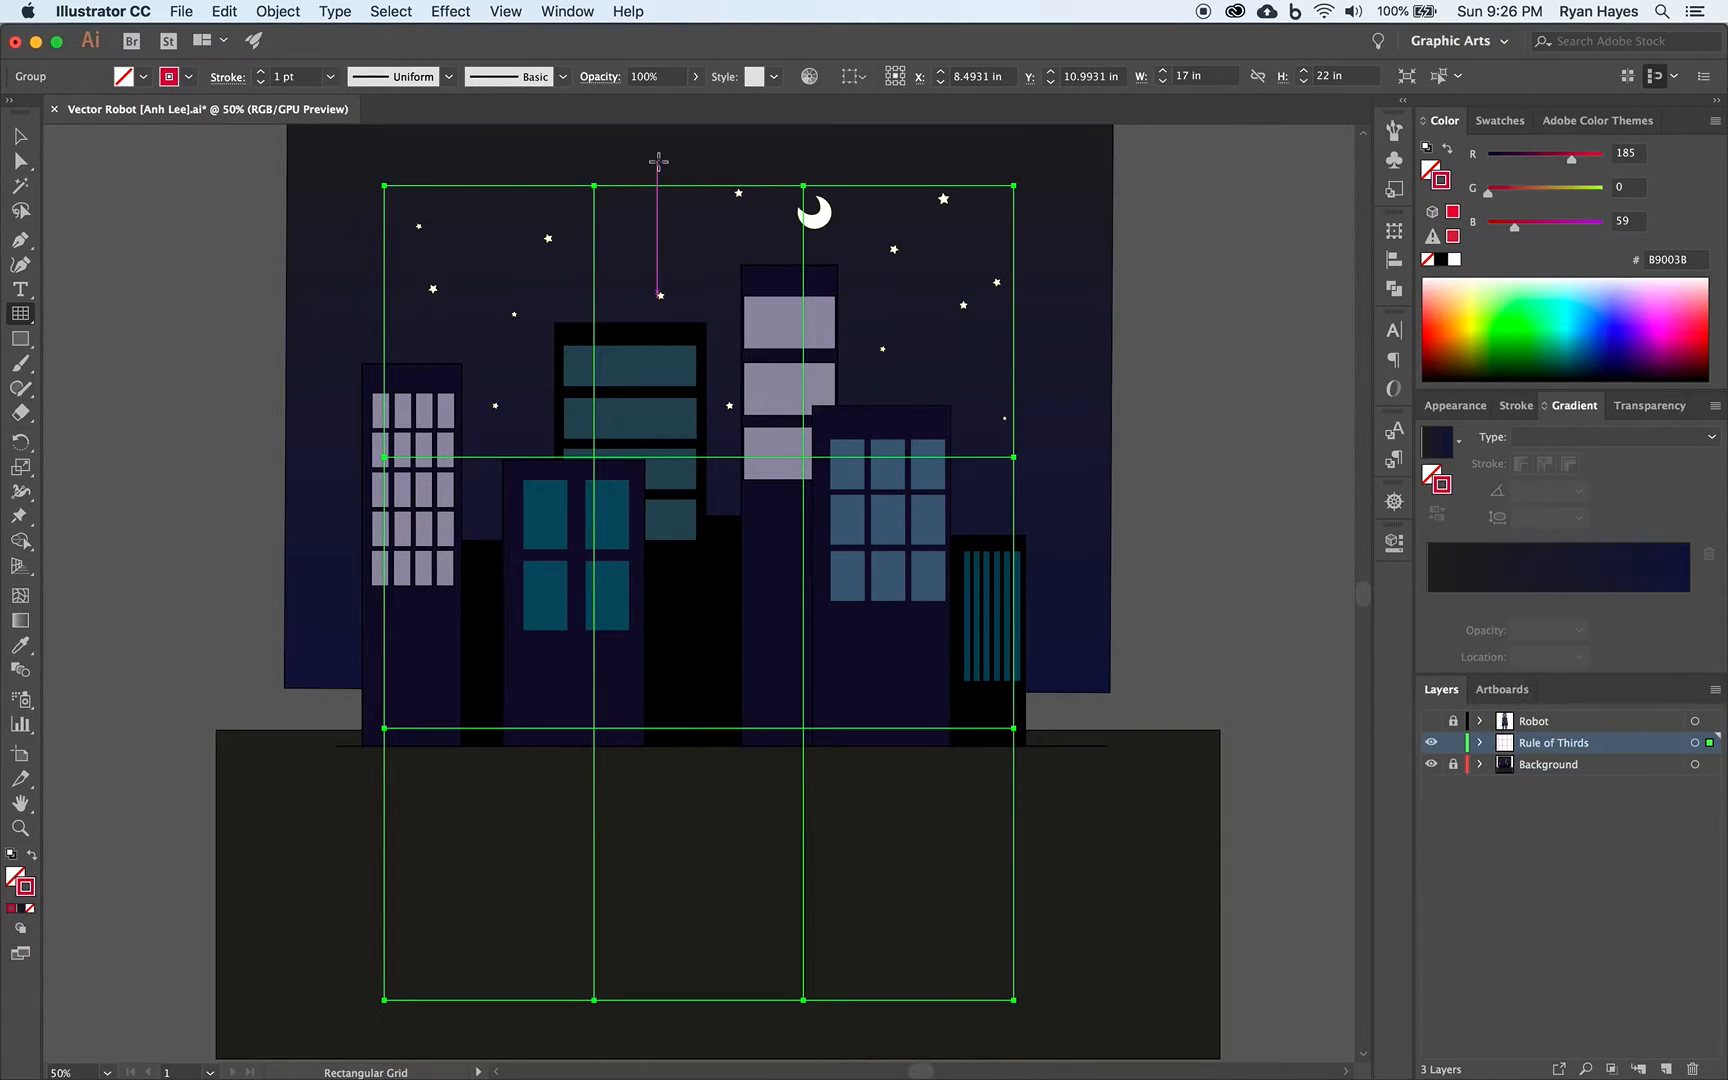
click(327, 80)
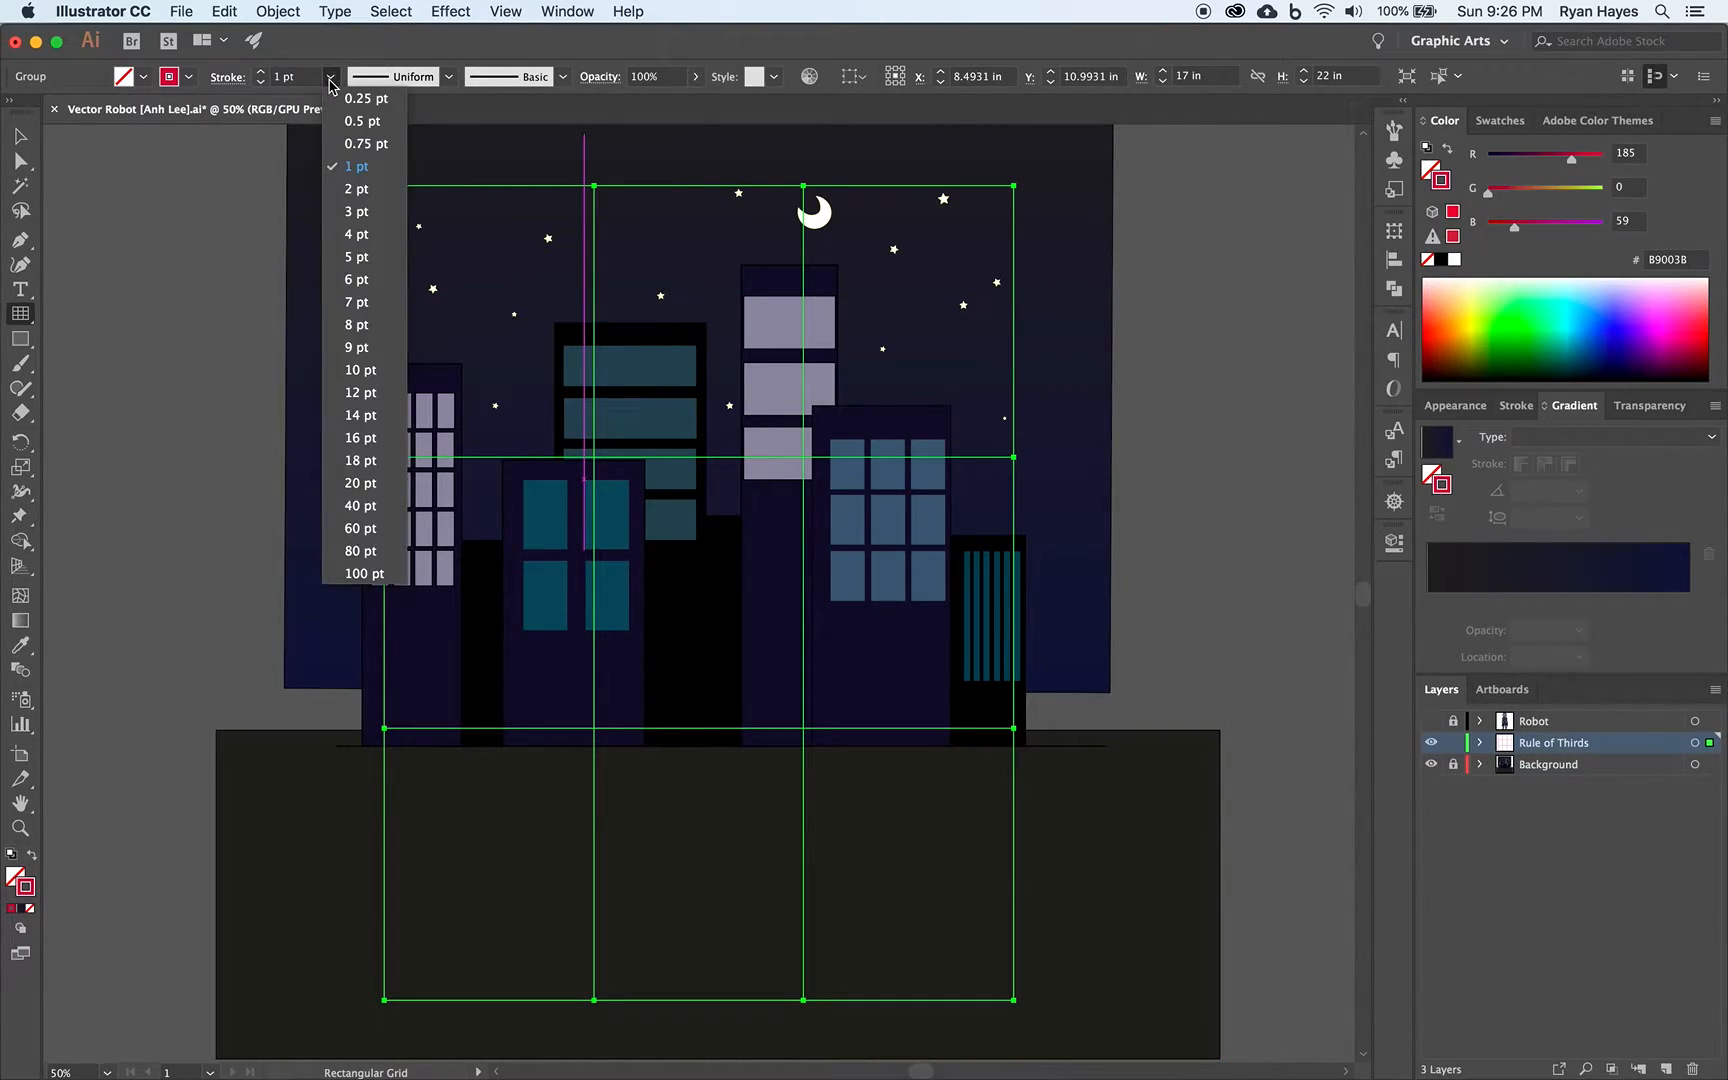
click(345, 252)
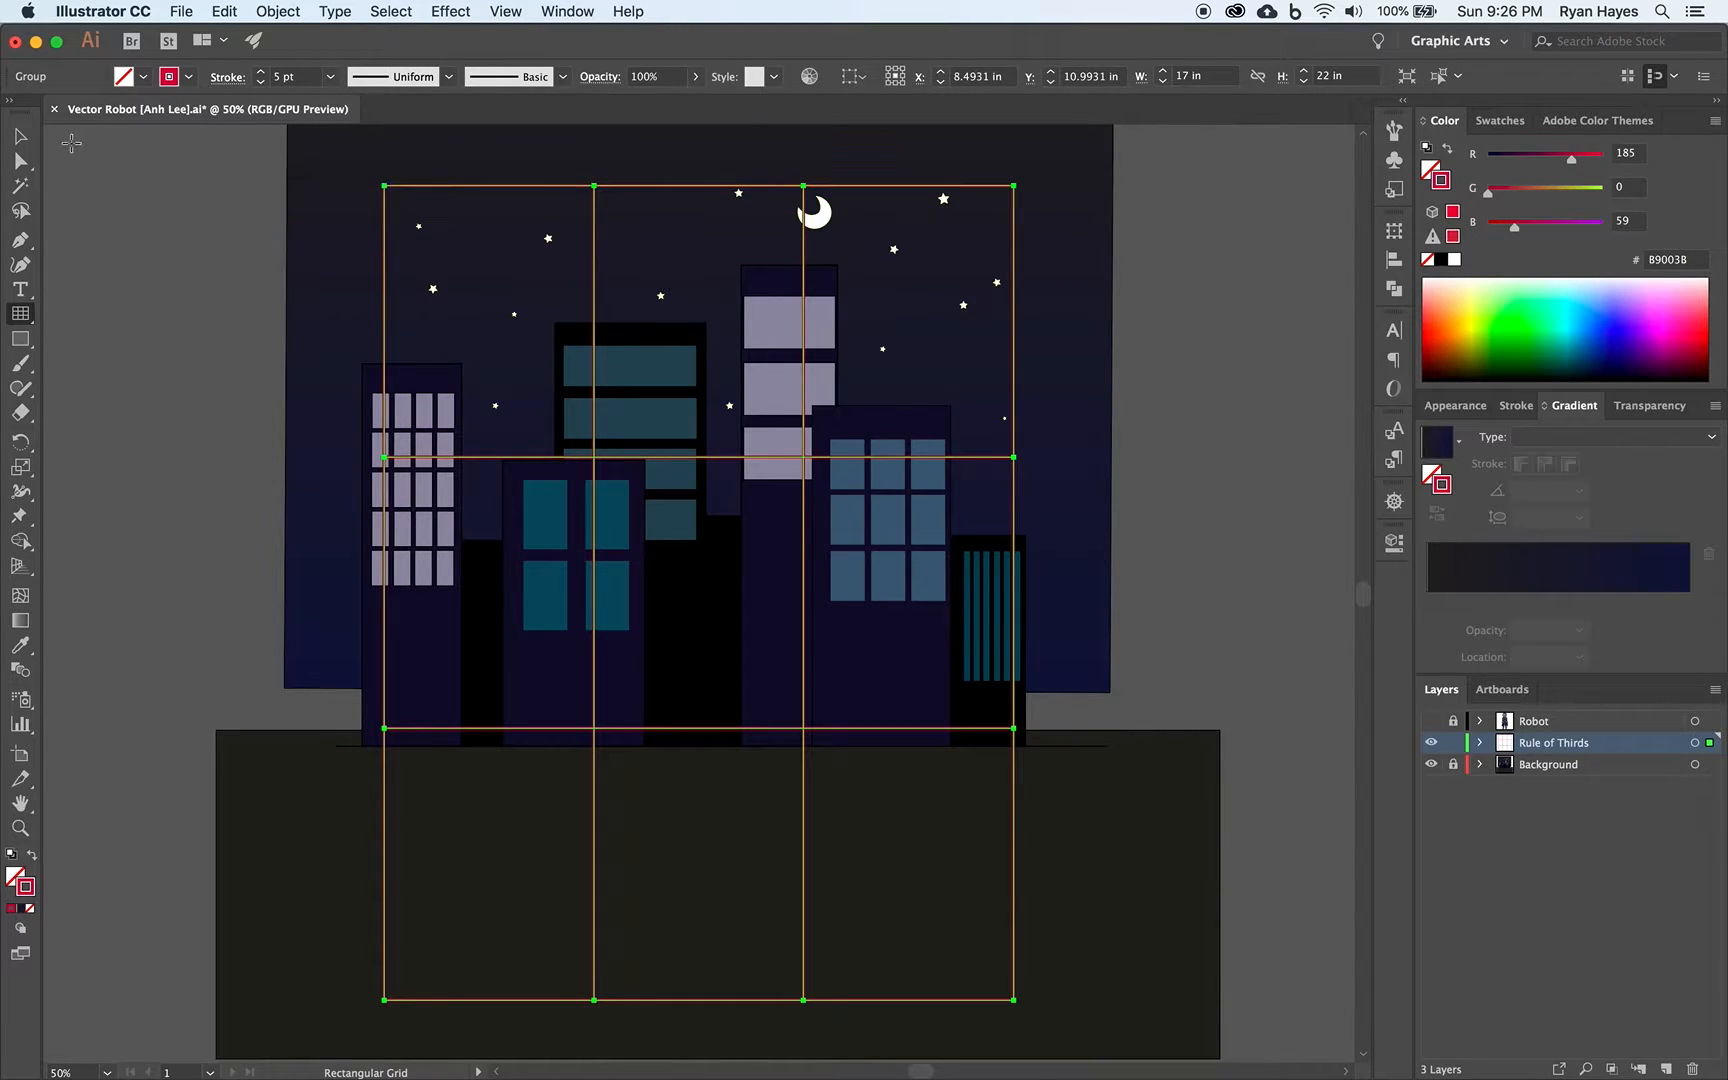
click(20, 135)
click(222, 433)
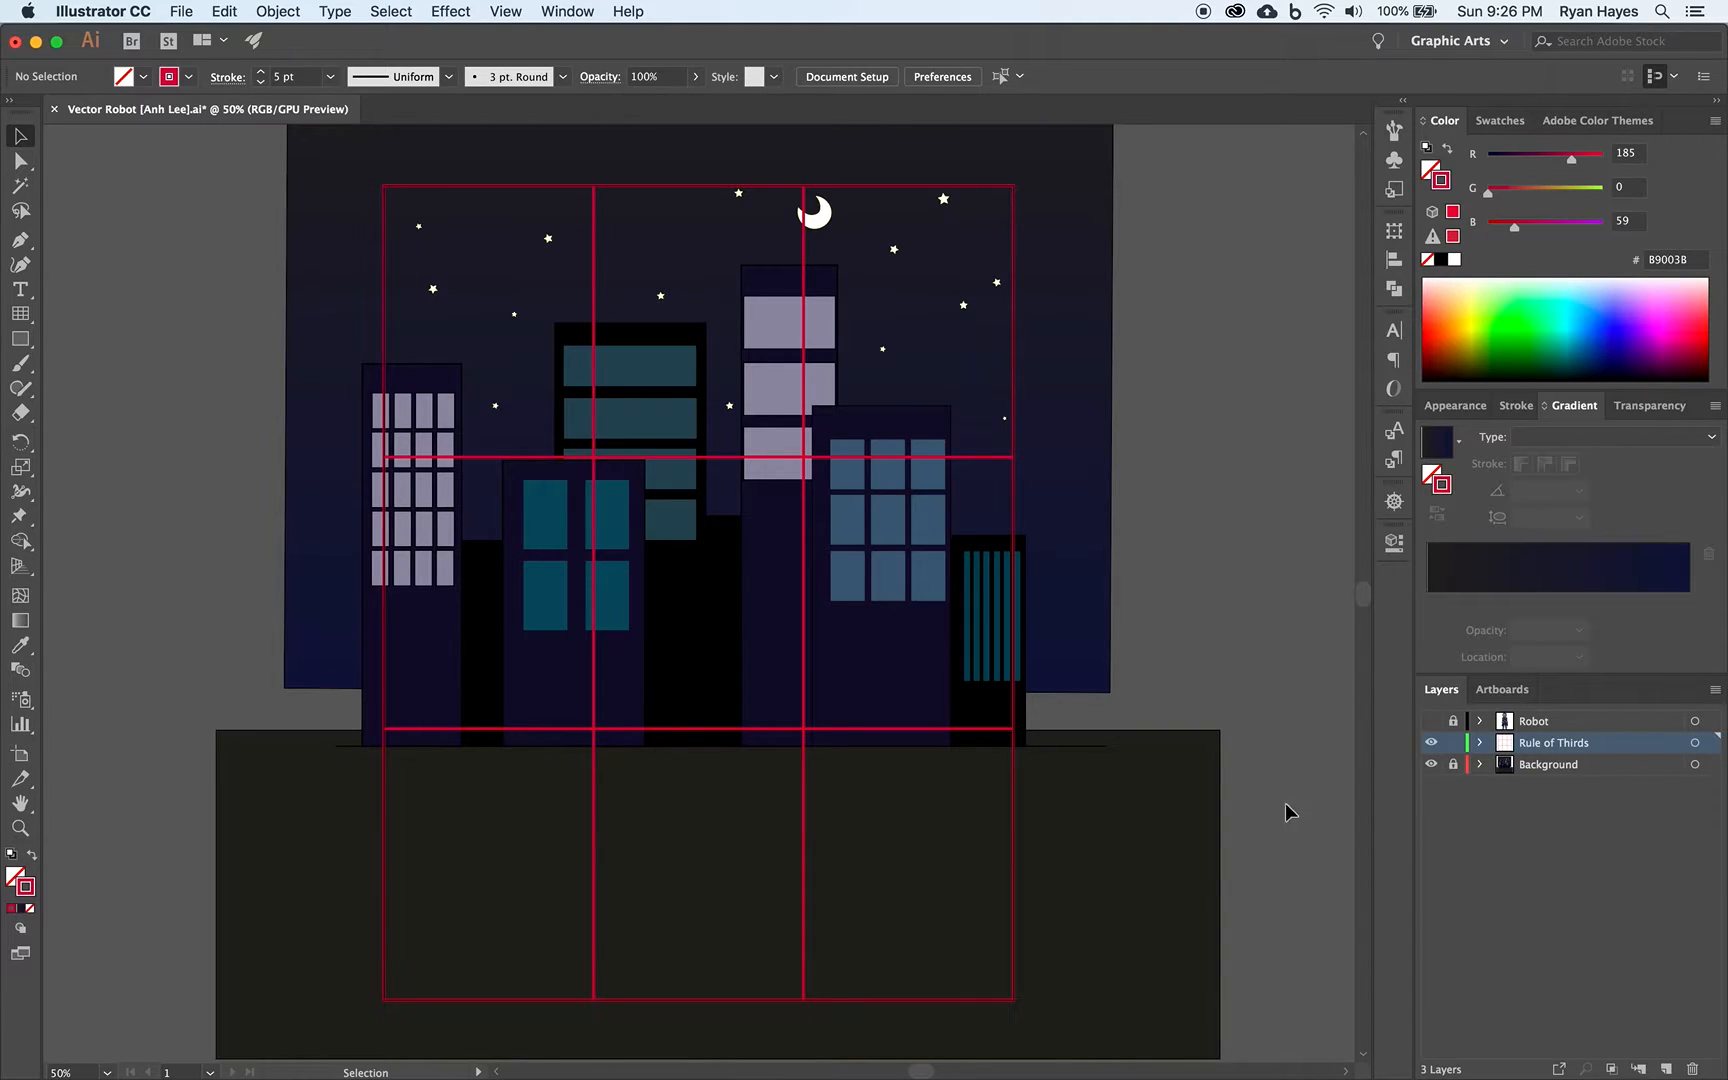
Step: Hide the Rule of Thirds layer and make the Robot layer visible again
click(1452, 764)
click(1431, 743)
click(1431, 743)
click(1431, 744)
click(1431, 744)
click(1431, 744)
click(1431, 721)
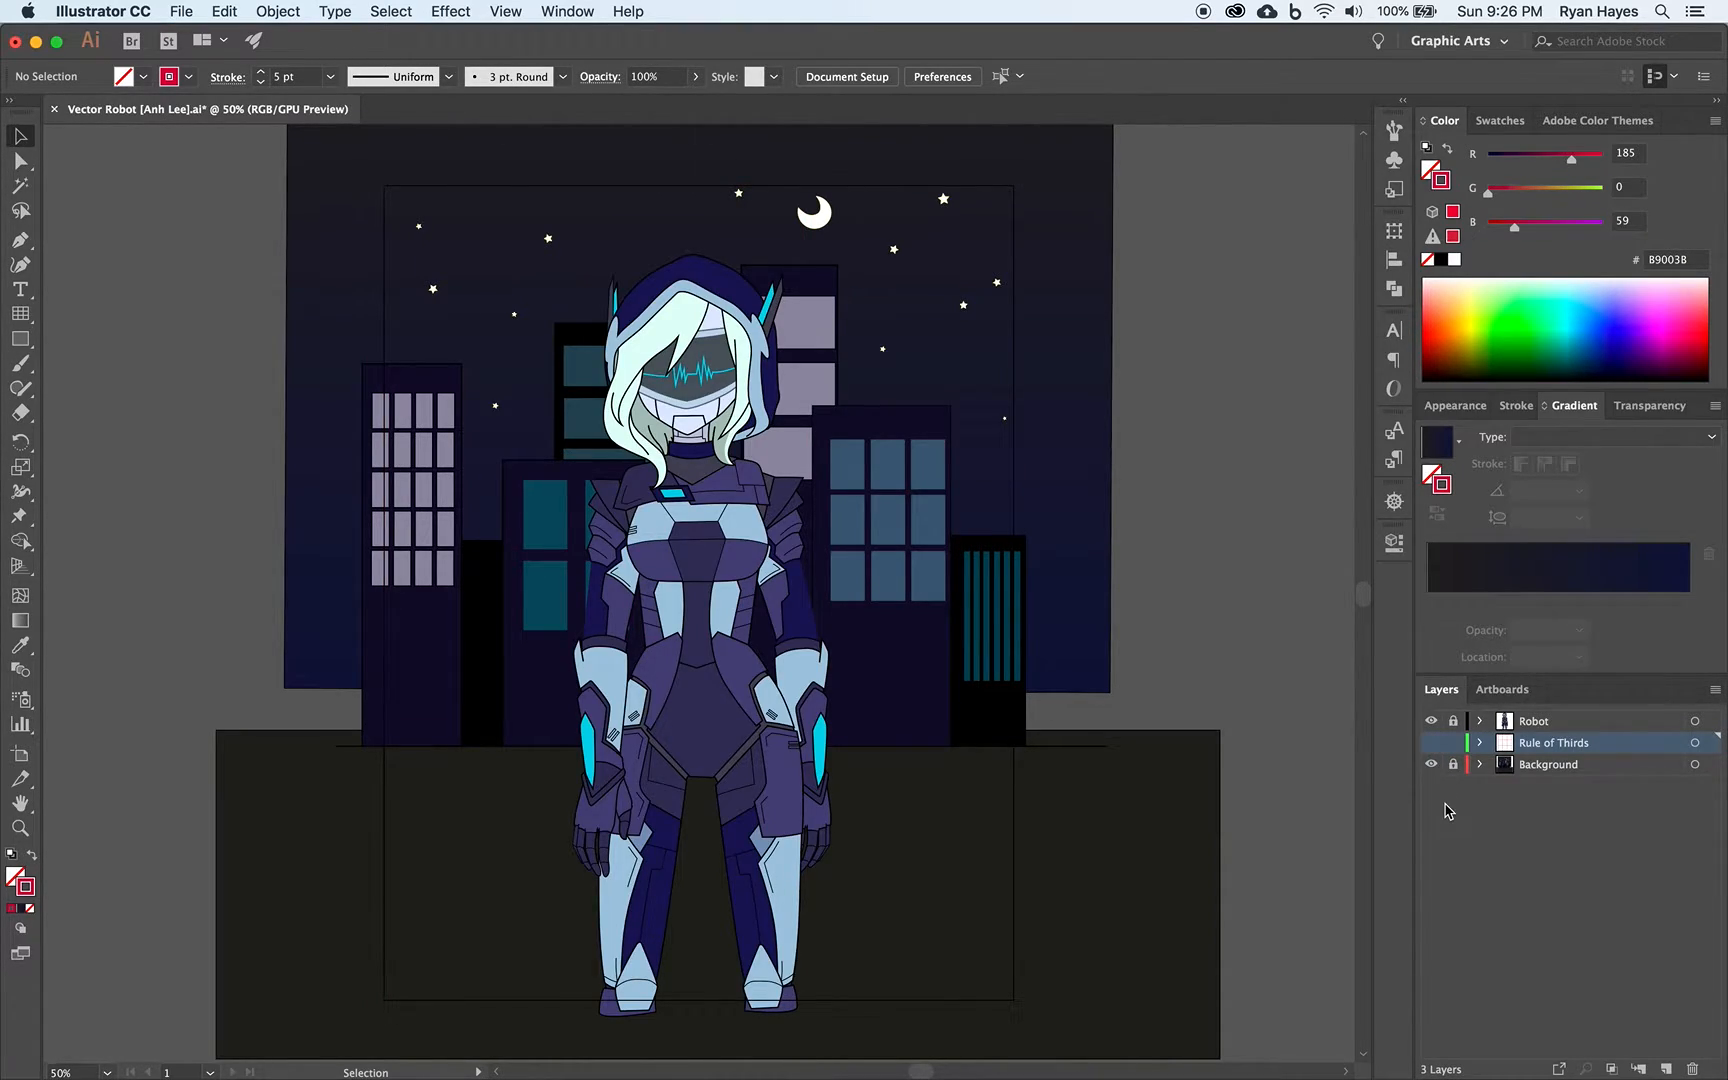